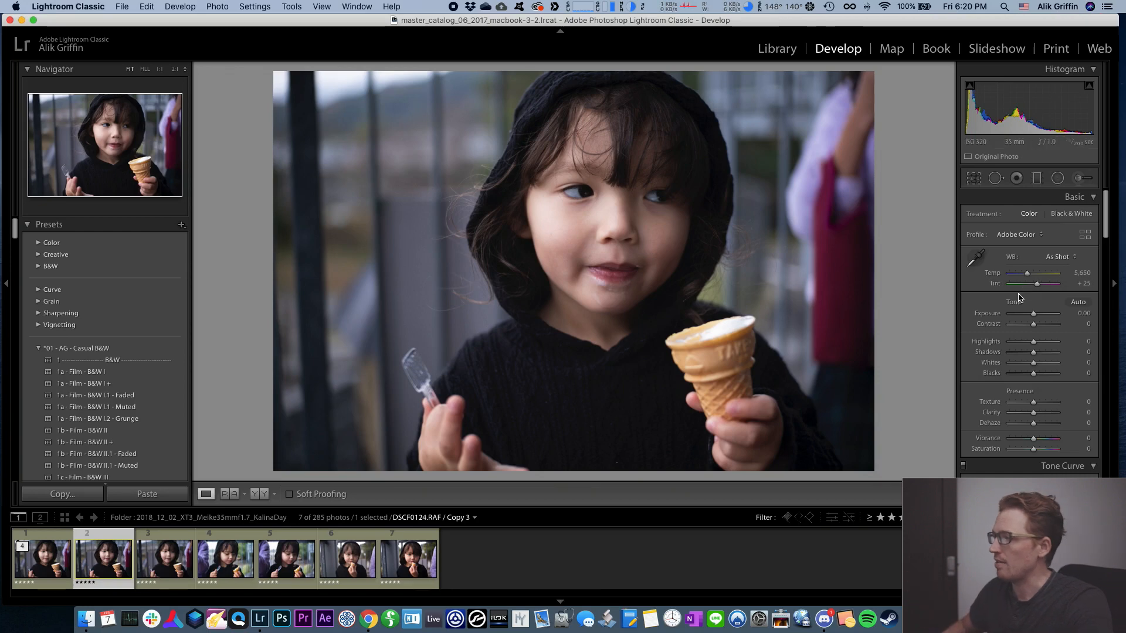
scroll(968, 289, down, 4)
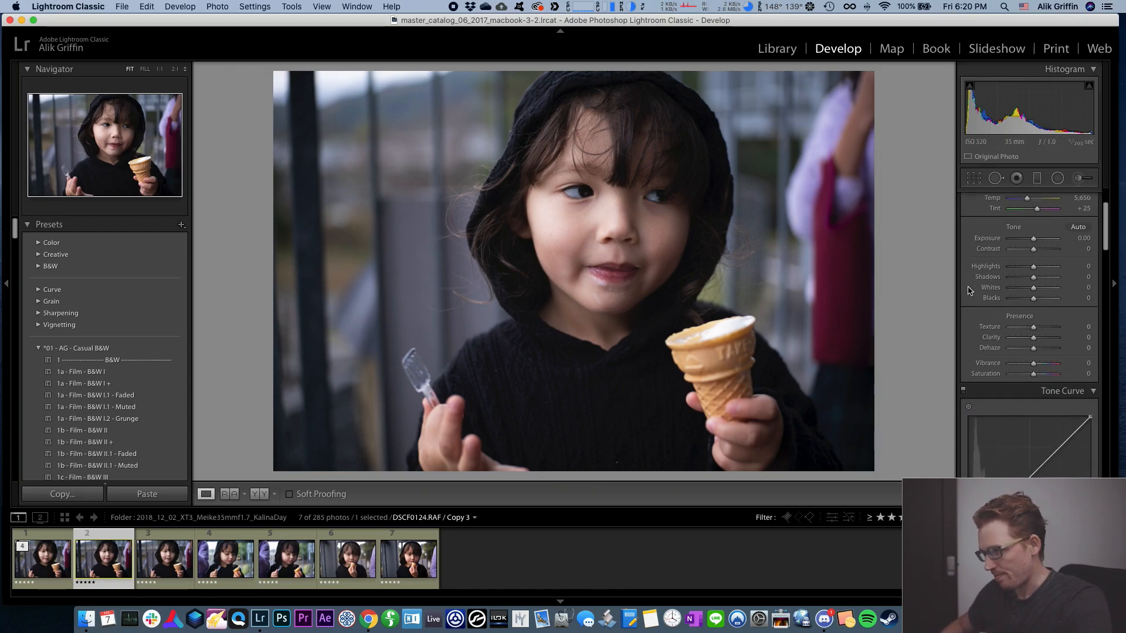
scroll(968, 289, up, 3)
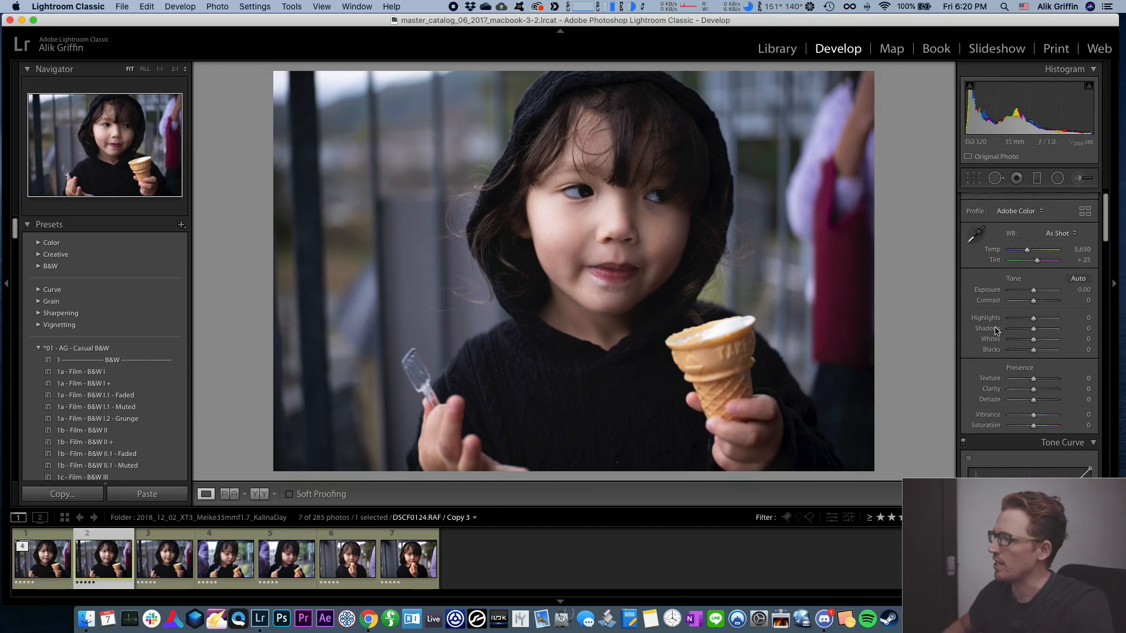
scroll(994, 328, up, 1)
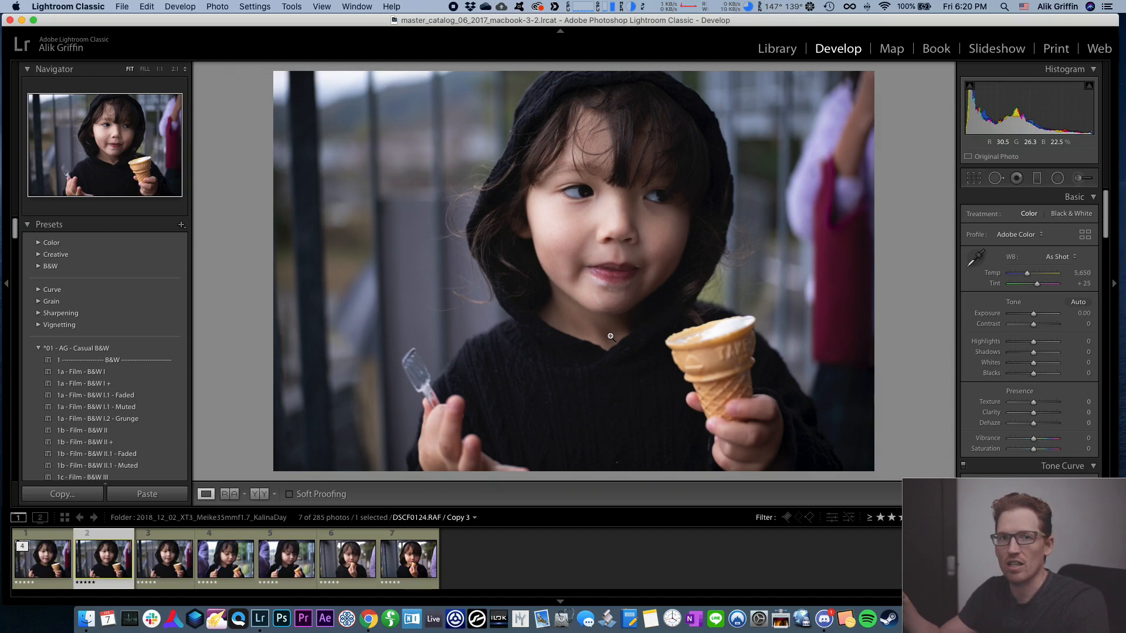
Flatten the second photo's tones with Highlights about −71, Shadows about +55, Whites about −65 and Blacks +90
scroll(1030, 365, down, 1)
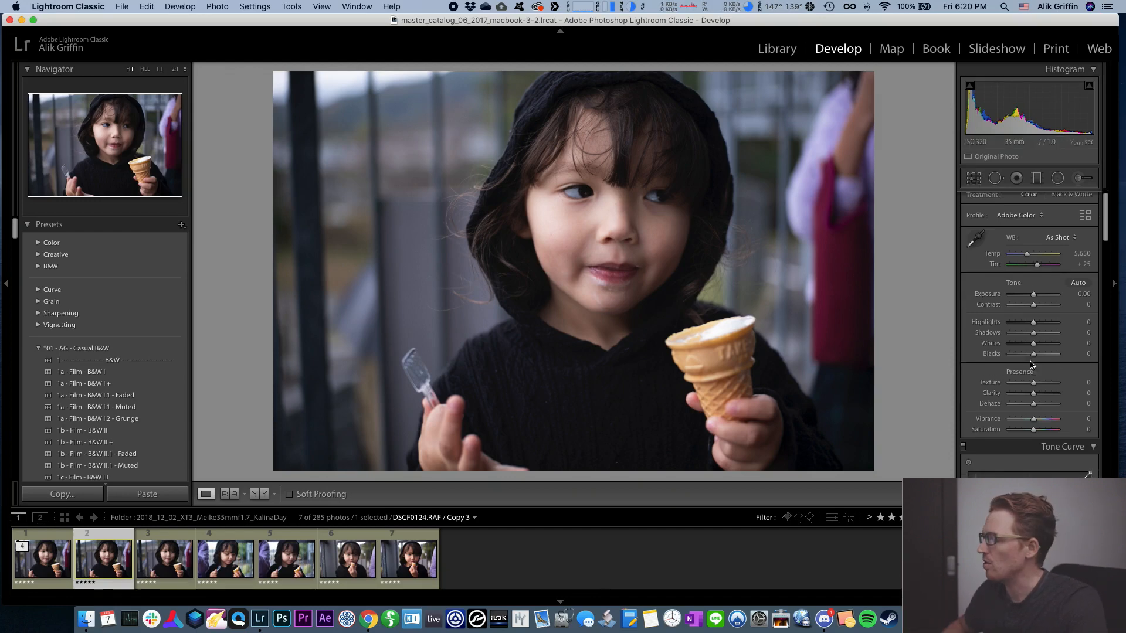
click(1016, 322)
click(1017, 343)
click(1046, 333)
click(1056, 354)
drag(1056, 355, 1056, 356)
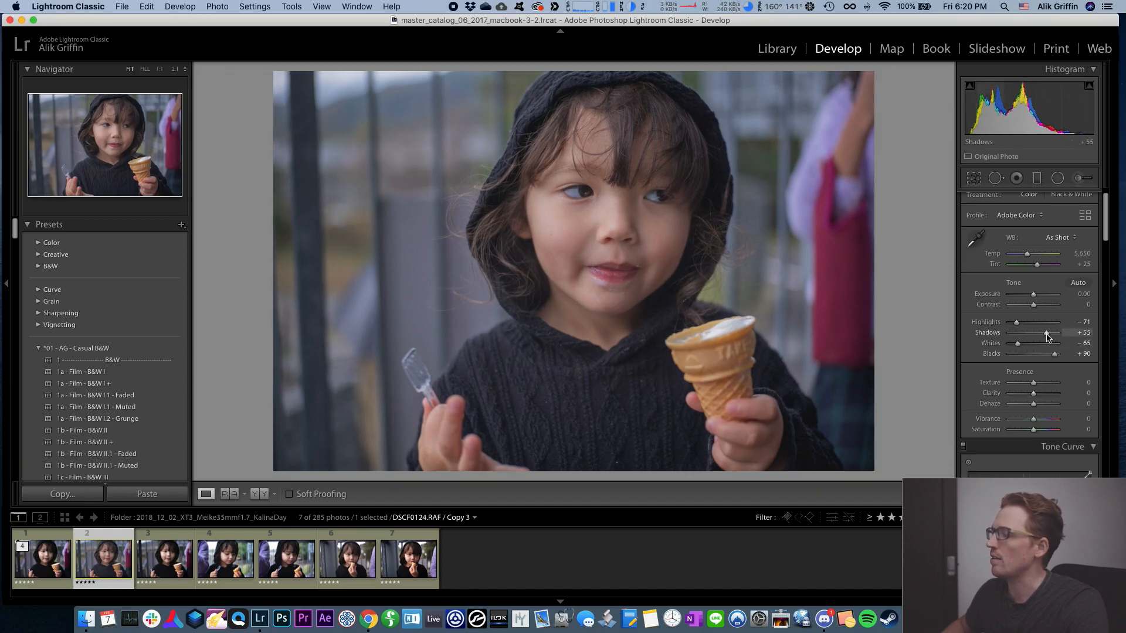
Refine the flattened tones to Highlights −46, Shadows +40 and Whites −39, and lower Contrast to −11
drag(1048, 335, 1027, 347)
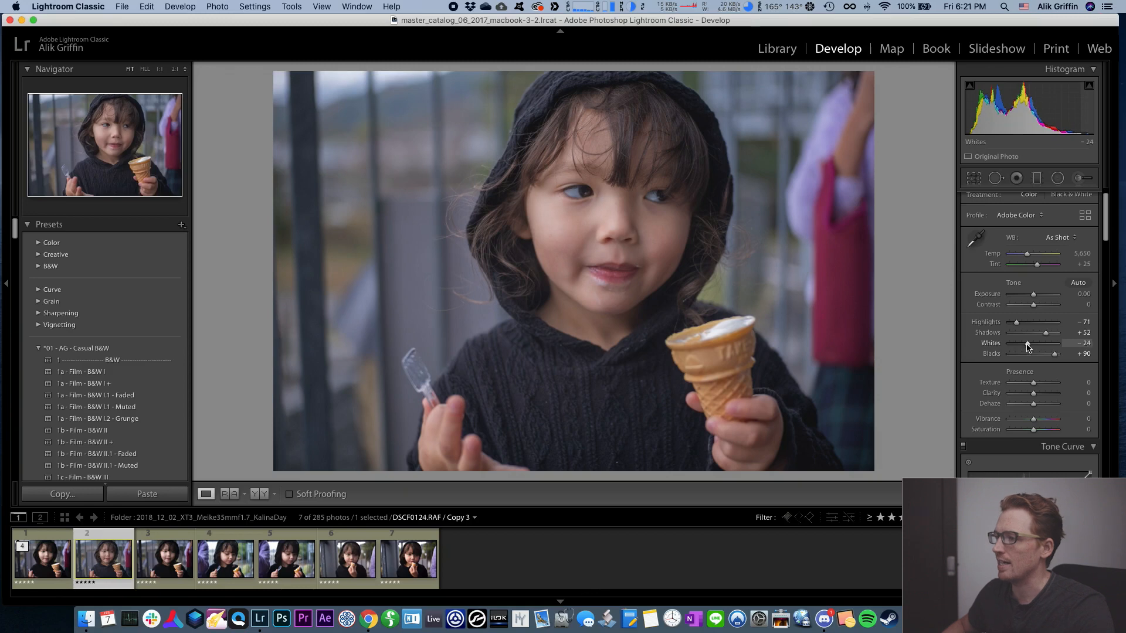
mouse_move(1027, 344)
mouse_down()
mouse_move(1021, 323)
mouse_move(1021, 343)
mouse_move(1043, 334)
mouse_up()
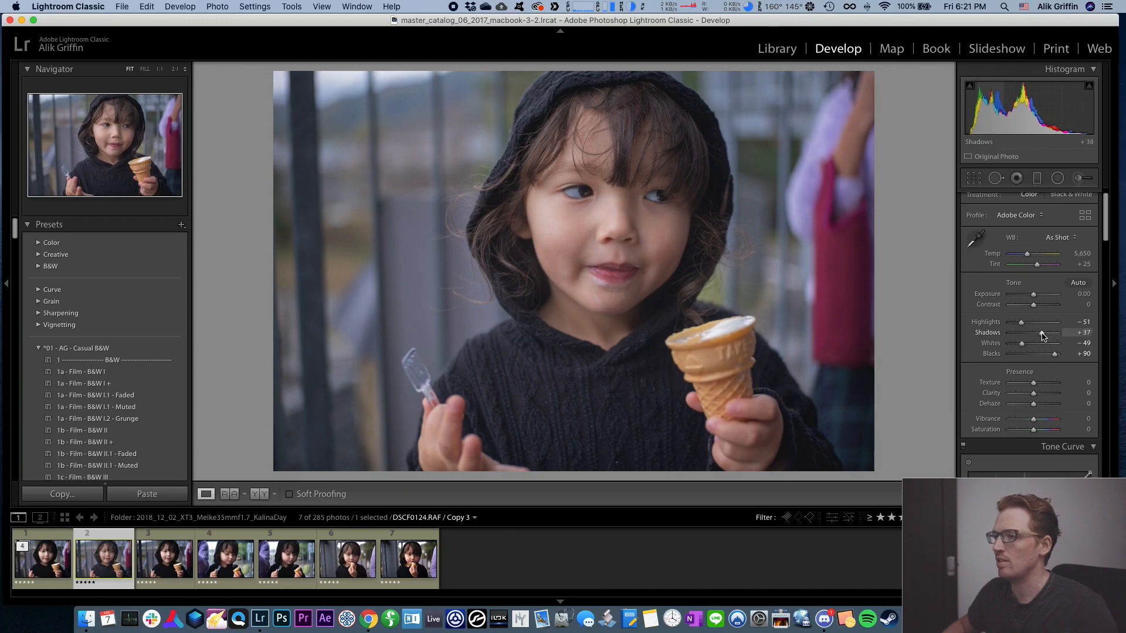
drag(1023, 345, 1031, 306)
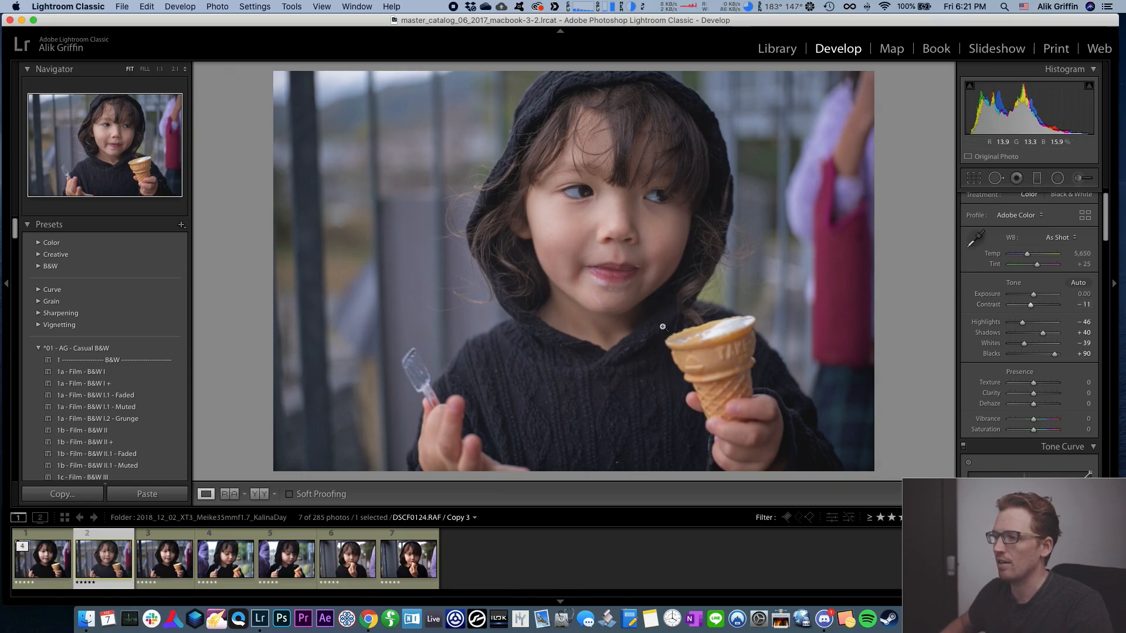
Set both Vibrance and Saturation to −10
scroll(1032, 352, down, 2)
click(1087, 375)
text(-10)
key(Tab)
key(Return)
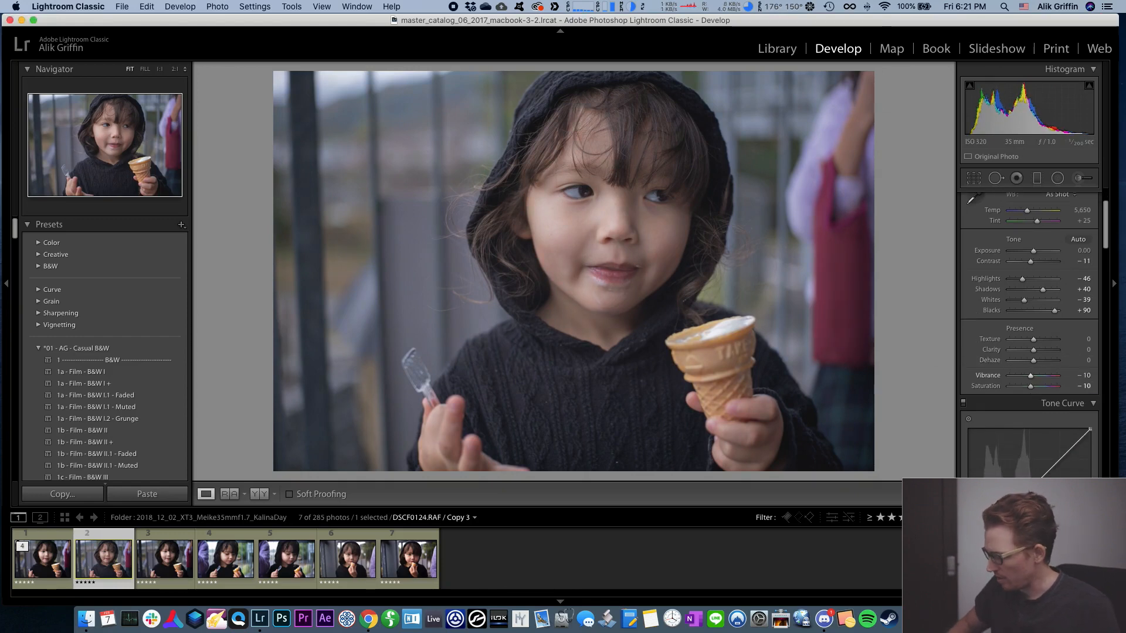
Add an anchor point at the middle of the RGB tone curve
scroll(985, 410, down, 3)
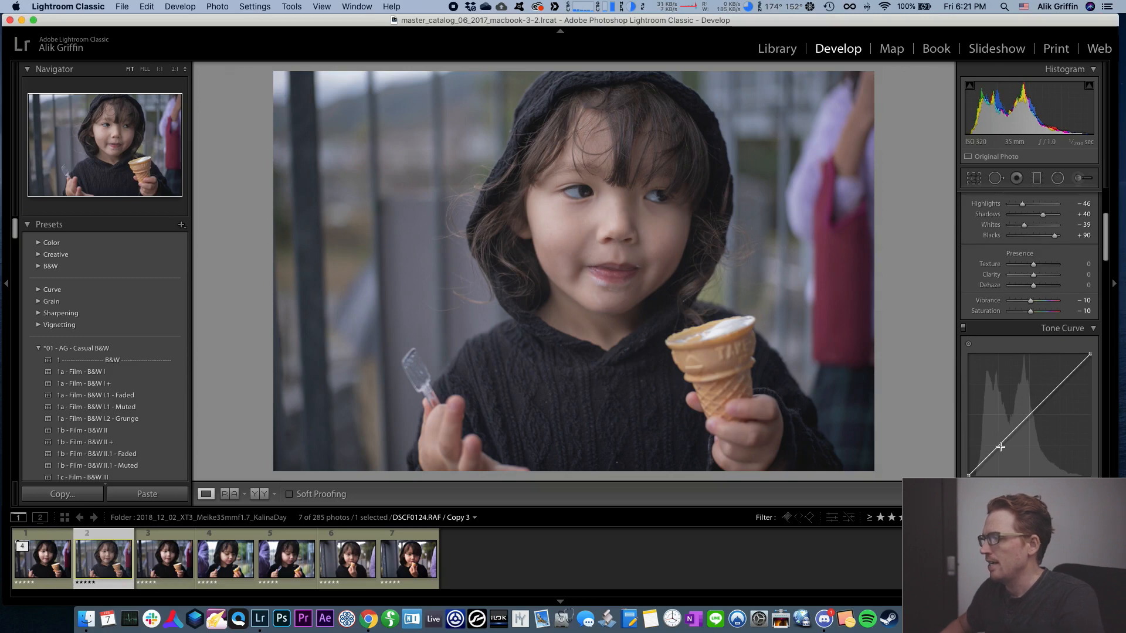
scroll(1006, 398, down, 2)
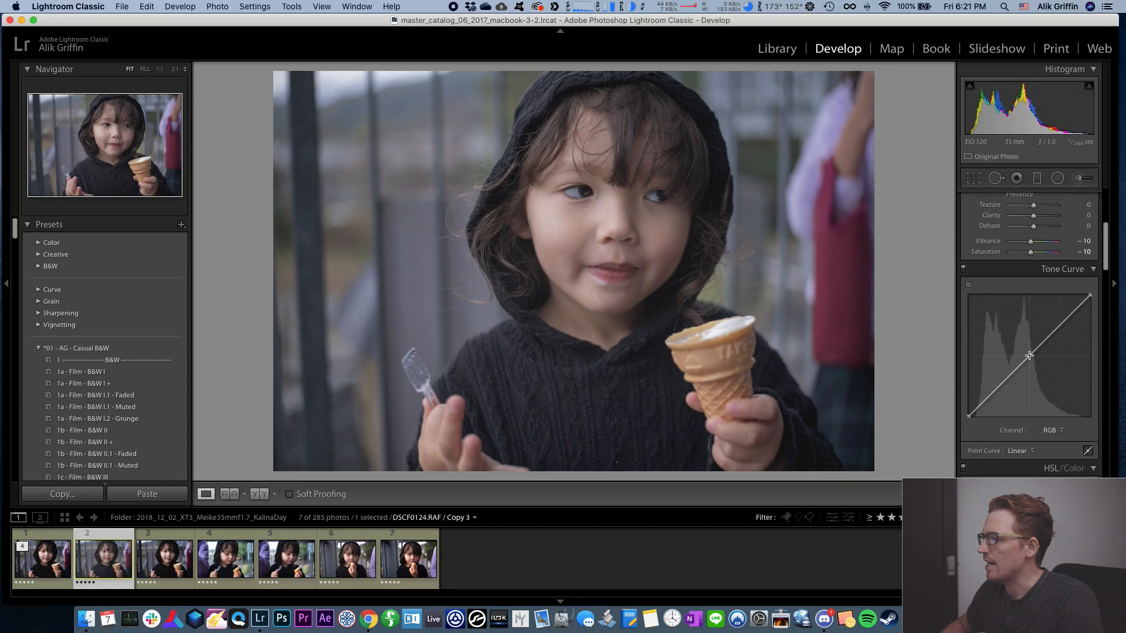
click(1028, 355)
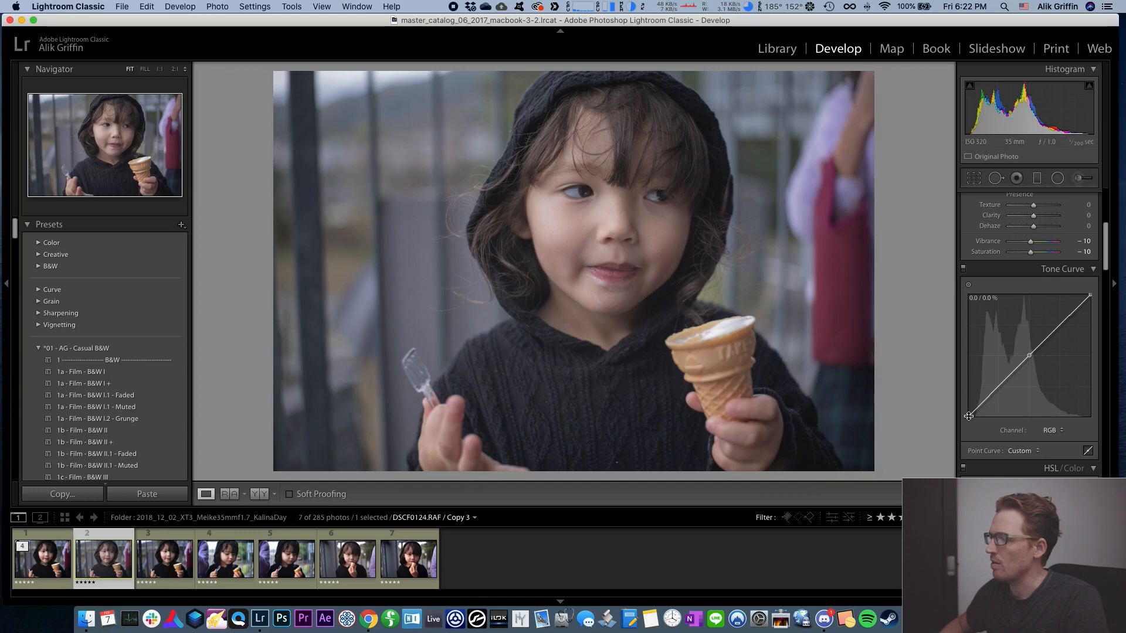
Try moving the tone curve's black point inward to about 6.7 / 0.0 %, and return it to the corner
mouse_move(968, 417)
mouse_down()
mouse_move(991, 418)
mouse_move(976, 422)
mouse_up()
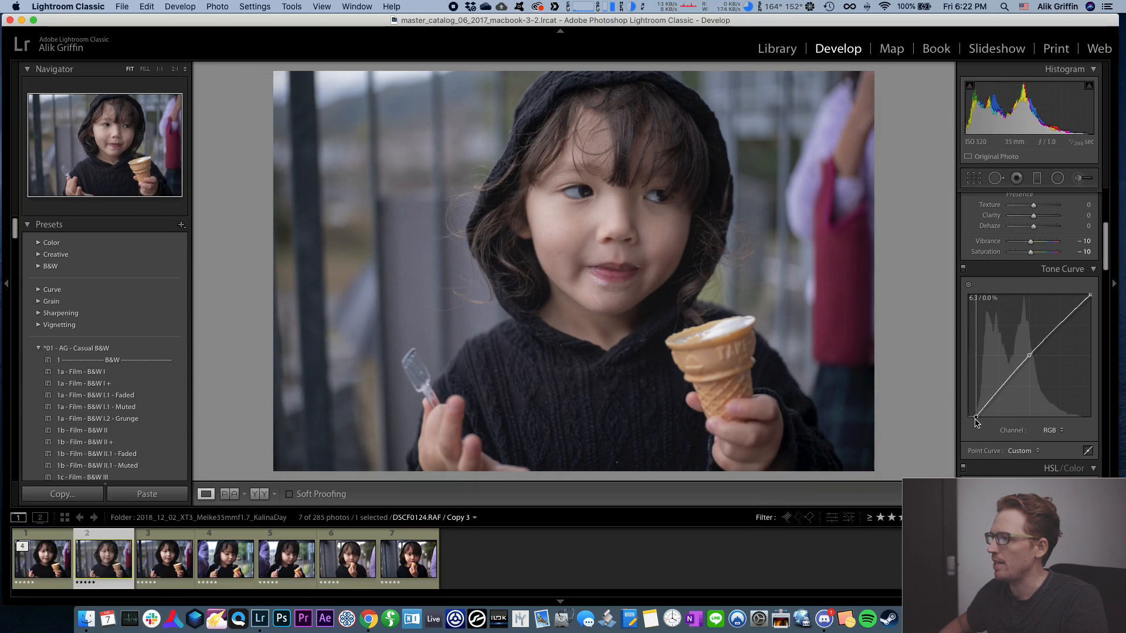
drag(976, 421, 977, 423)
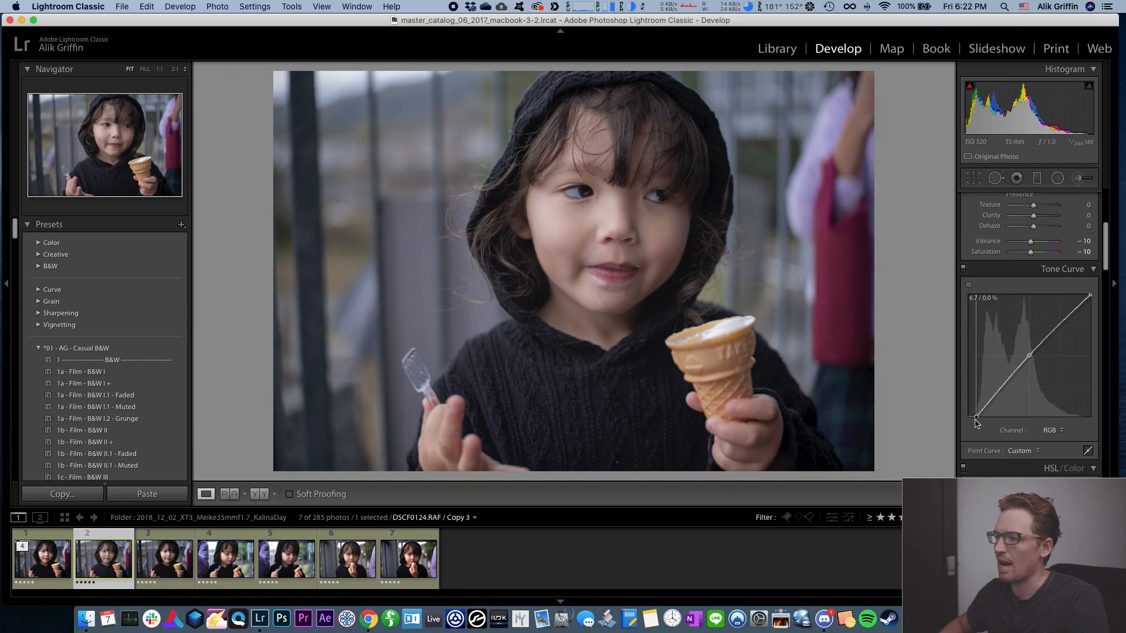
drag(1089, 296, 1089, 295)
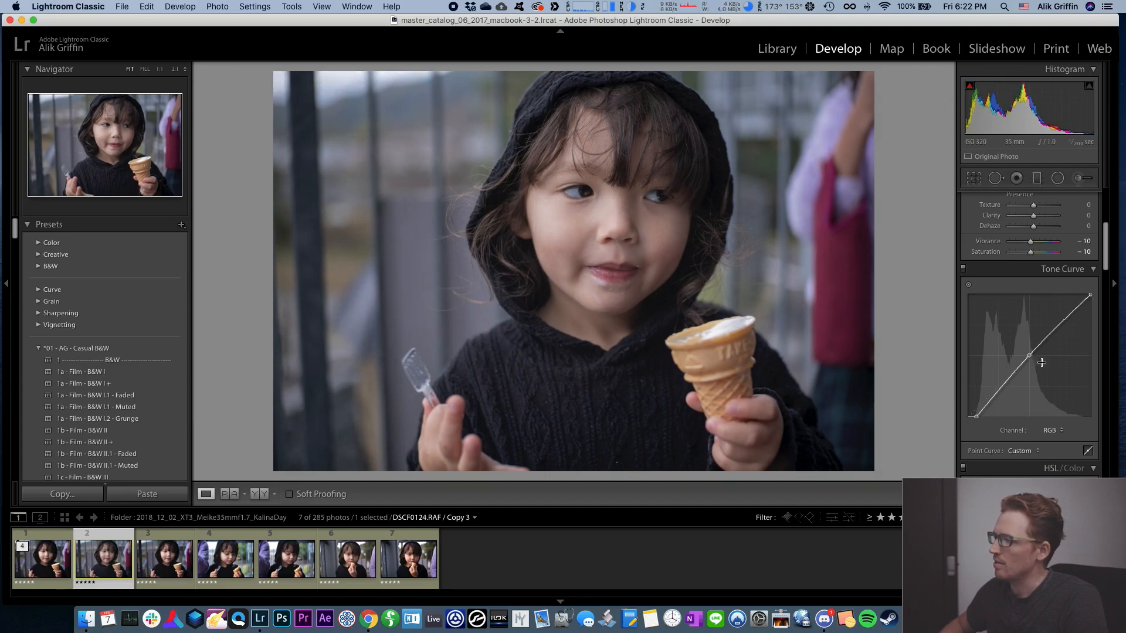
drag(981, 413, 969, 416)
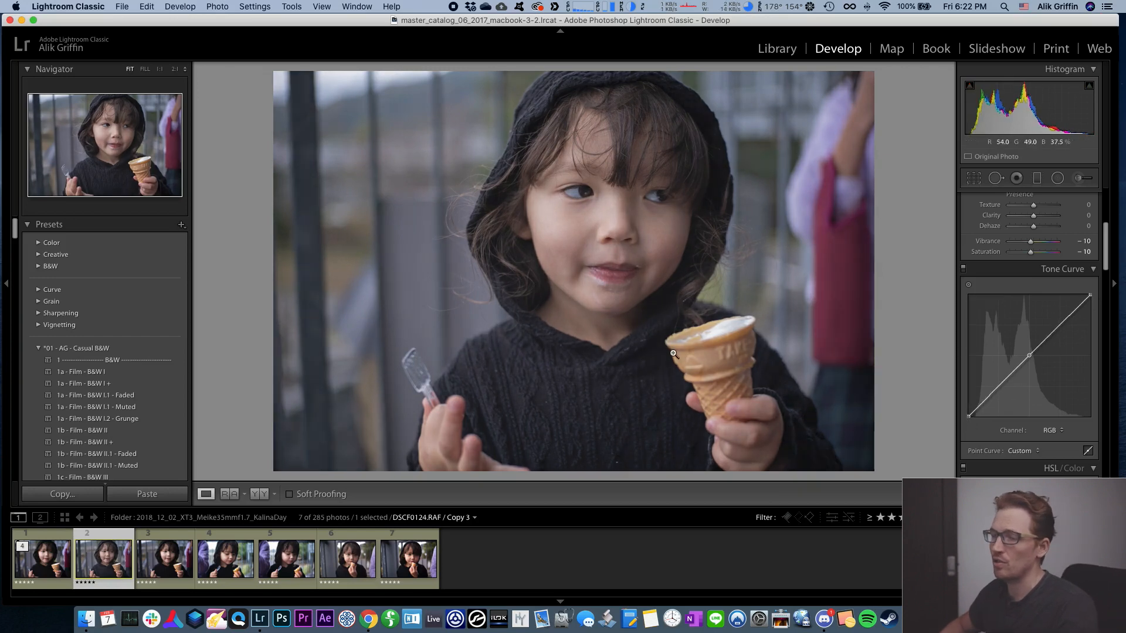
Shape an S-curve by pulling a shadow point down to about 25.5 / 10.6 % and adding a control point in the highlights
click(997, 389)
drag(998, 388, 997, 405)
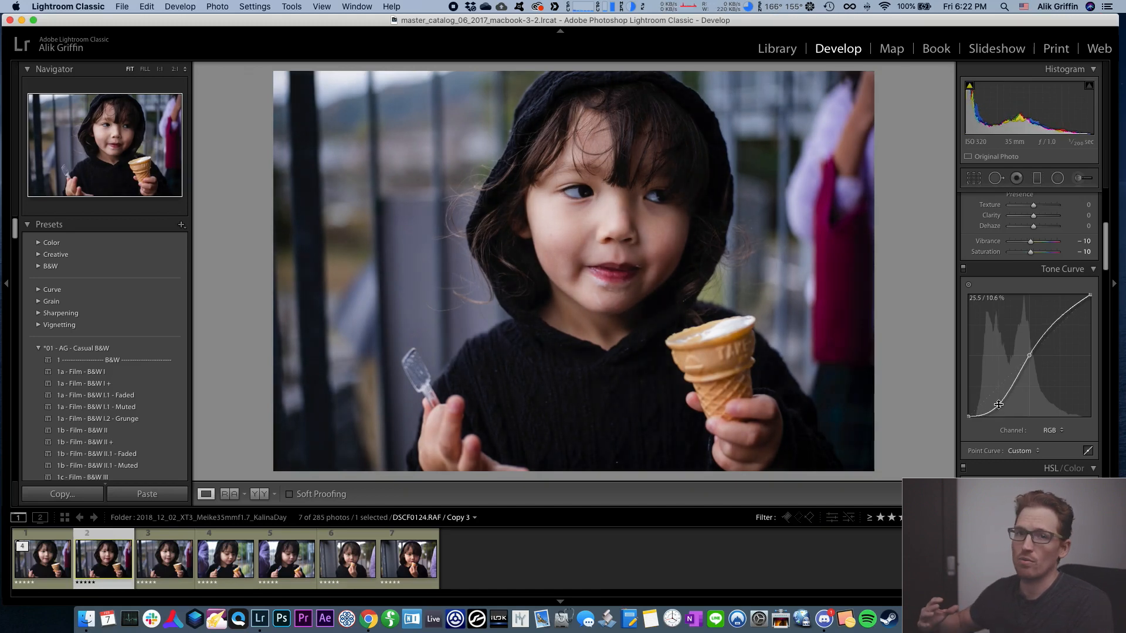
click(1059, 318)
drag(1059, 318, 1064, 314)
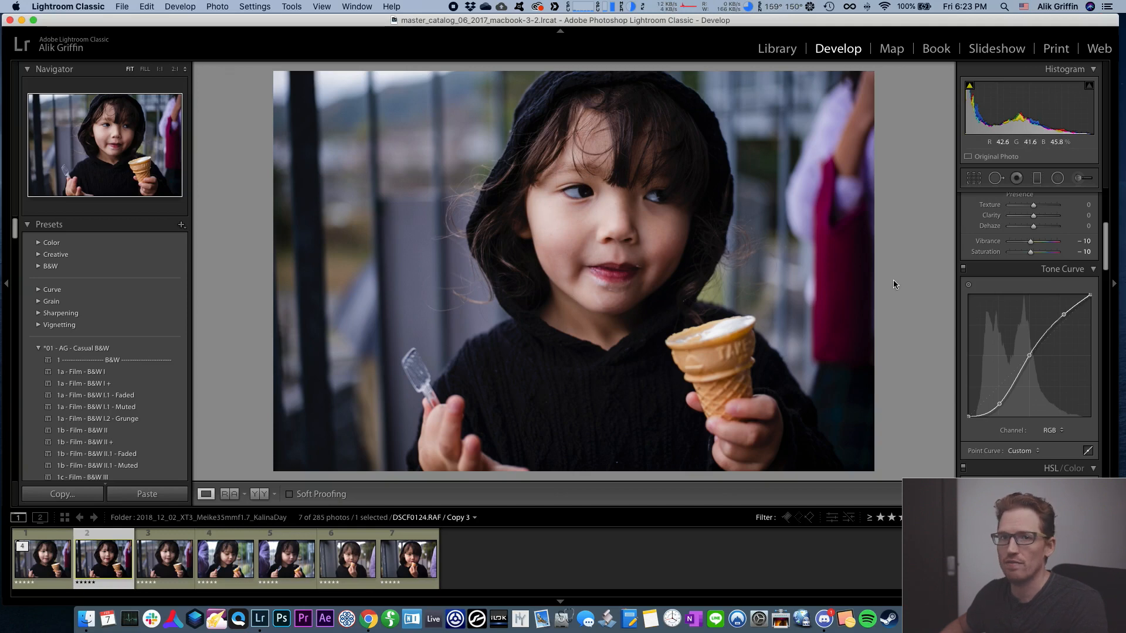
Set Contrast to +50 on the first photo in the filmstrip, the unedited version used for comparison
key(Left)
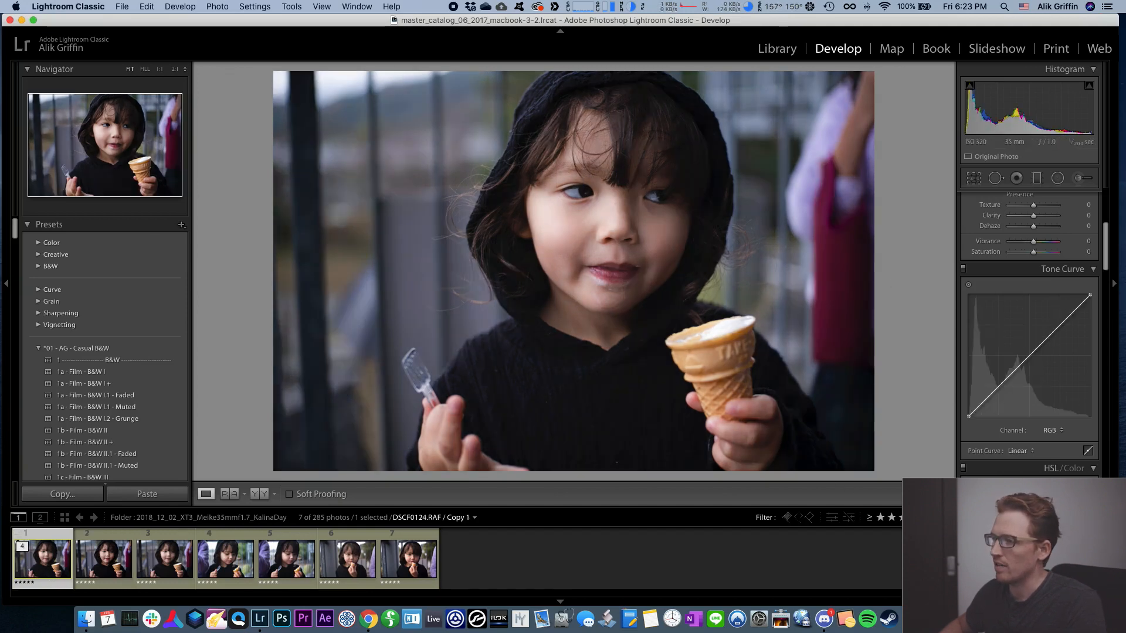
scroll(982, 352, up, 7)
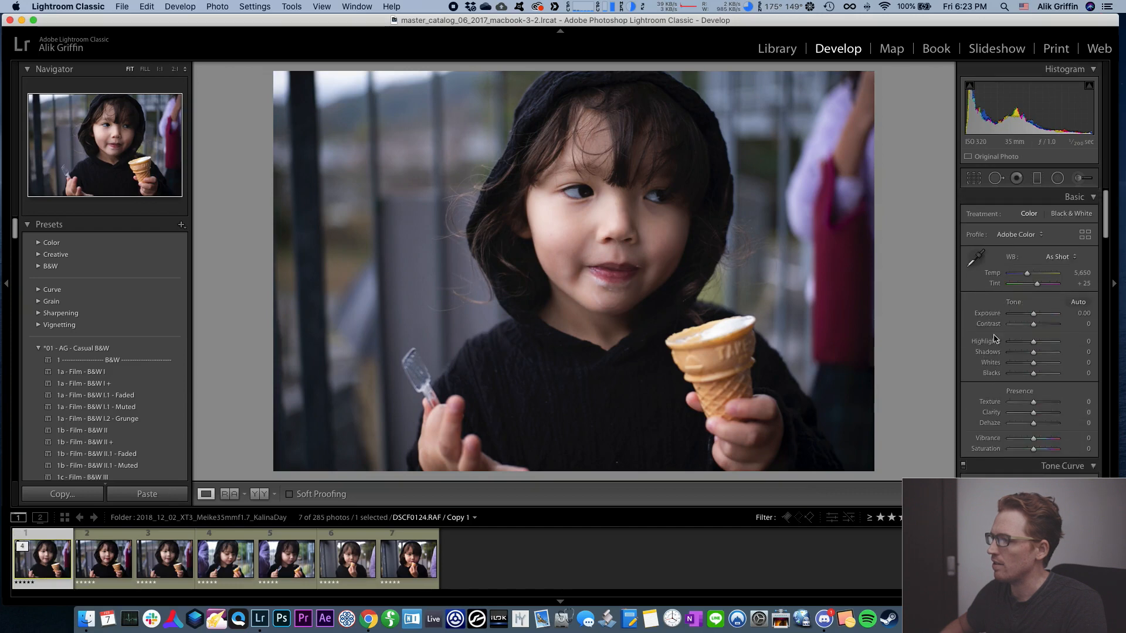
click(1043, 324)
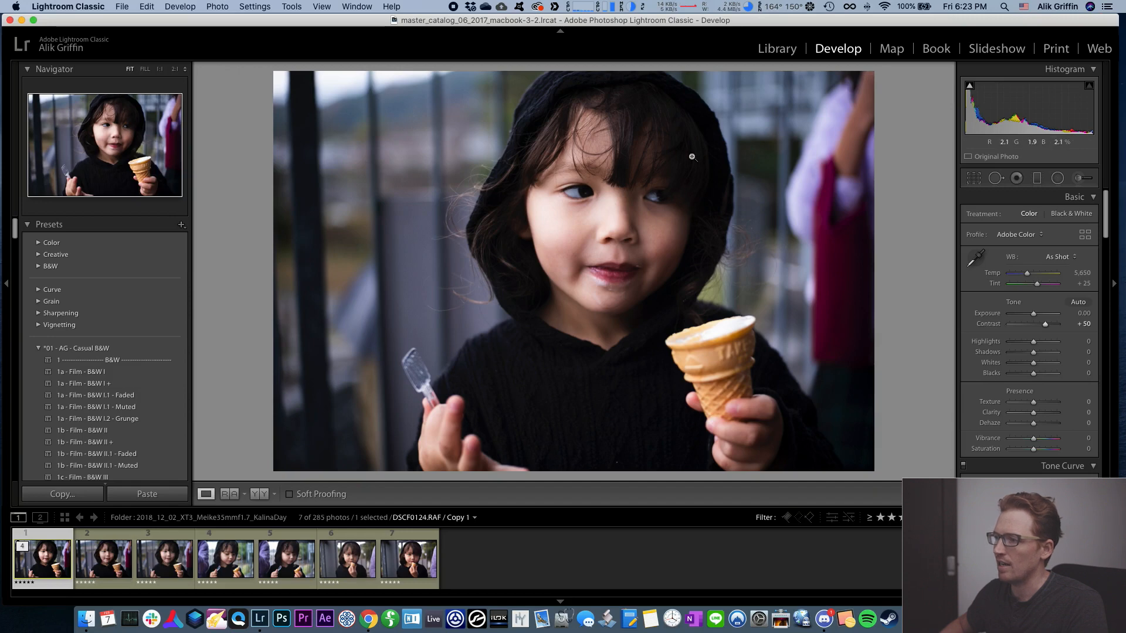
Compare the first photo with the tone-curve version, and set its Highlights to −25, Shadows to +20 and Whites to −16
click(94, 564)
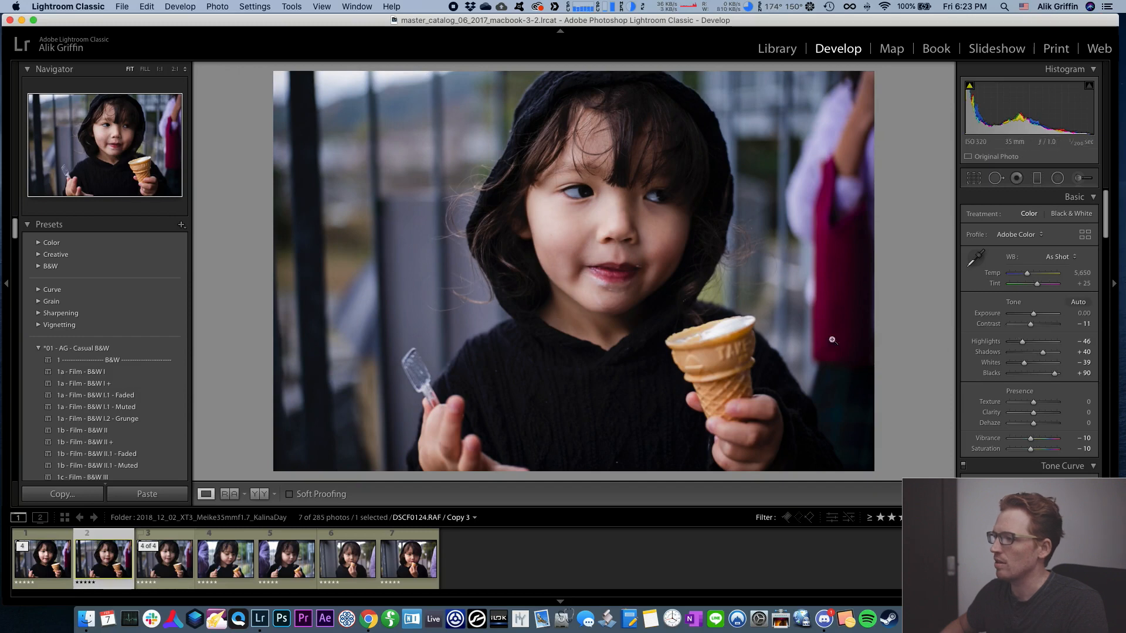
click(42, 575)
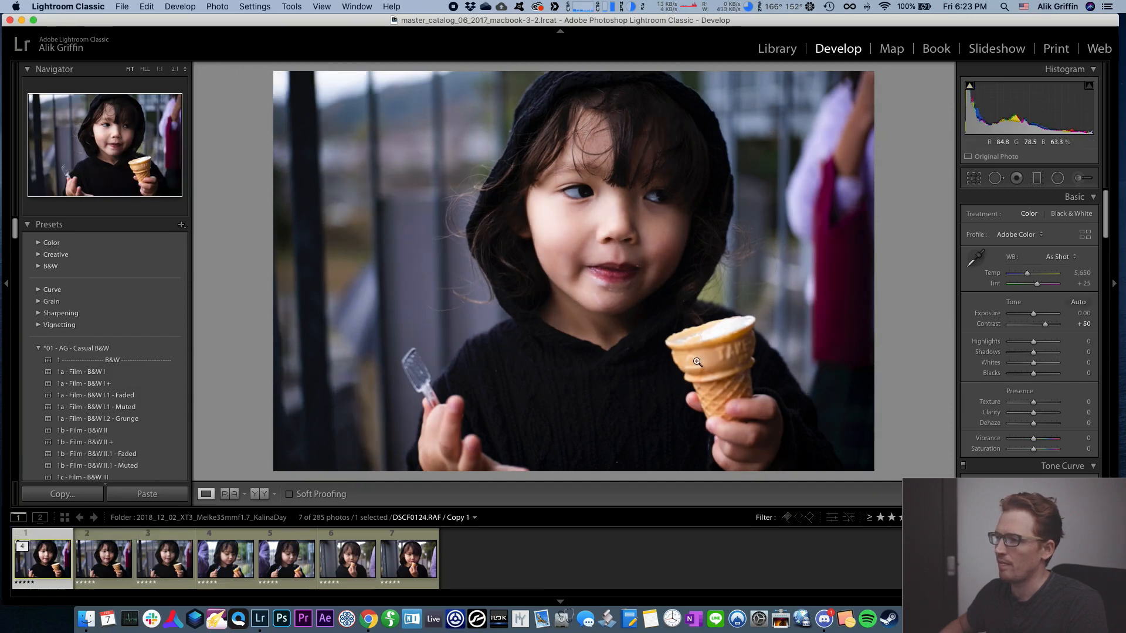
drag(1033, 344, 1030, 364)
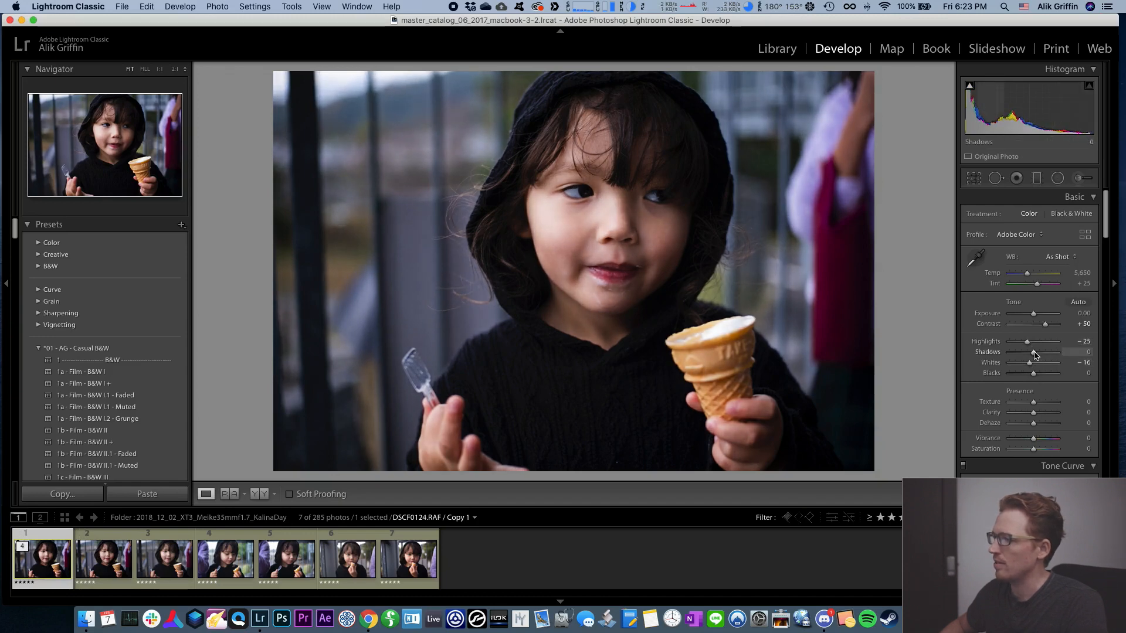
drag(1035, 355, 1037, 355)
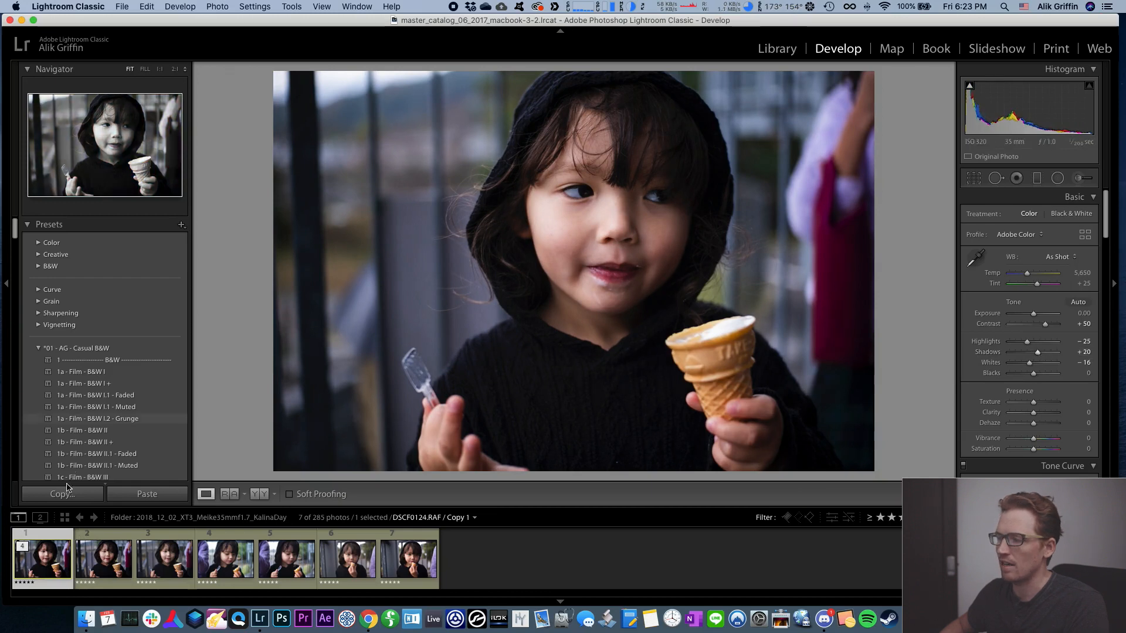
Refine the second photo's S-curve with extra points either side of the midpoint, and nudge the midpoint and highlight point
click(86, 583)
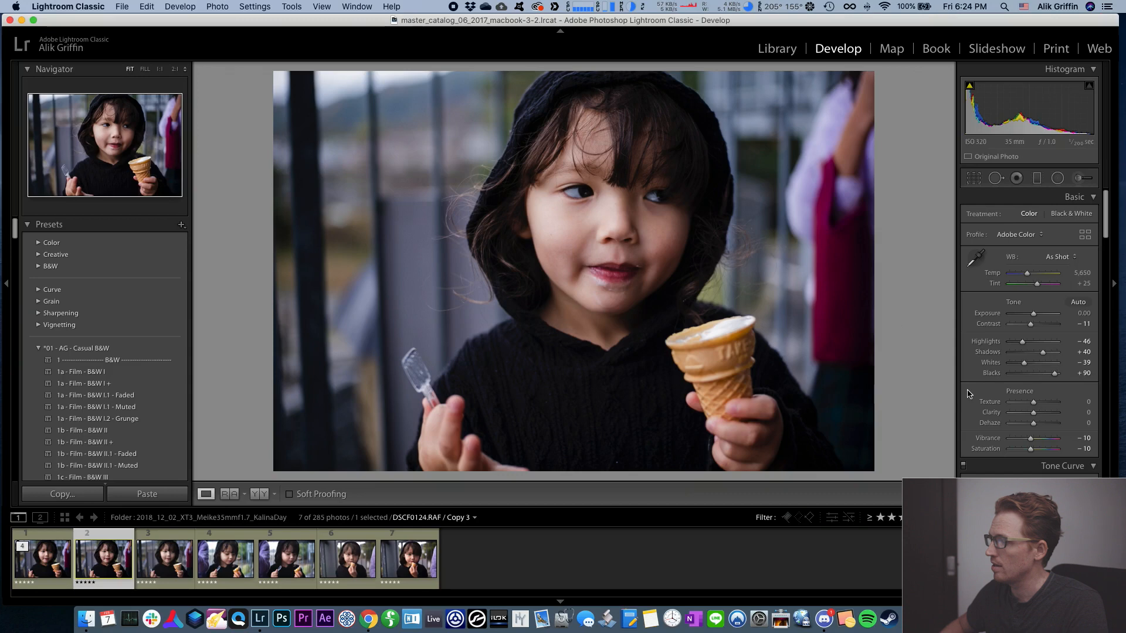
scroll(986, 367, down, 6)
click(1016, 355)
drag(1017, 358, 1031, 332)
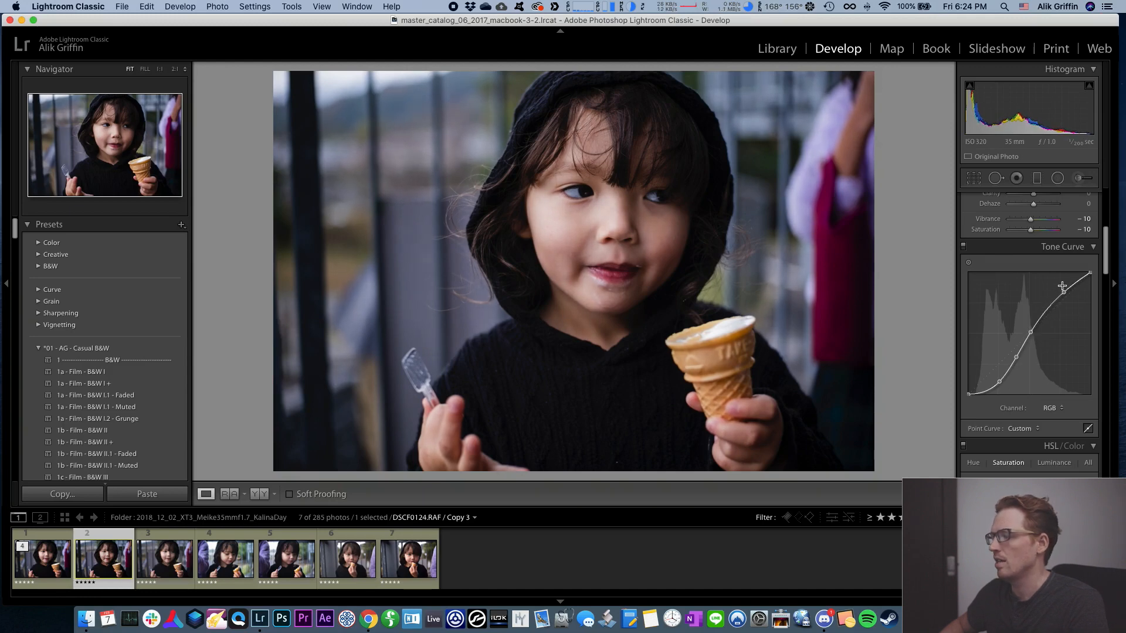
drag(1063, 293, 1062, 291)
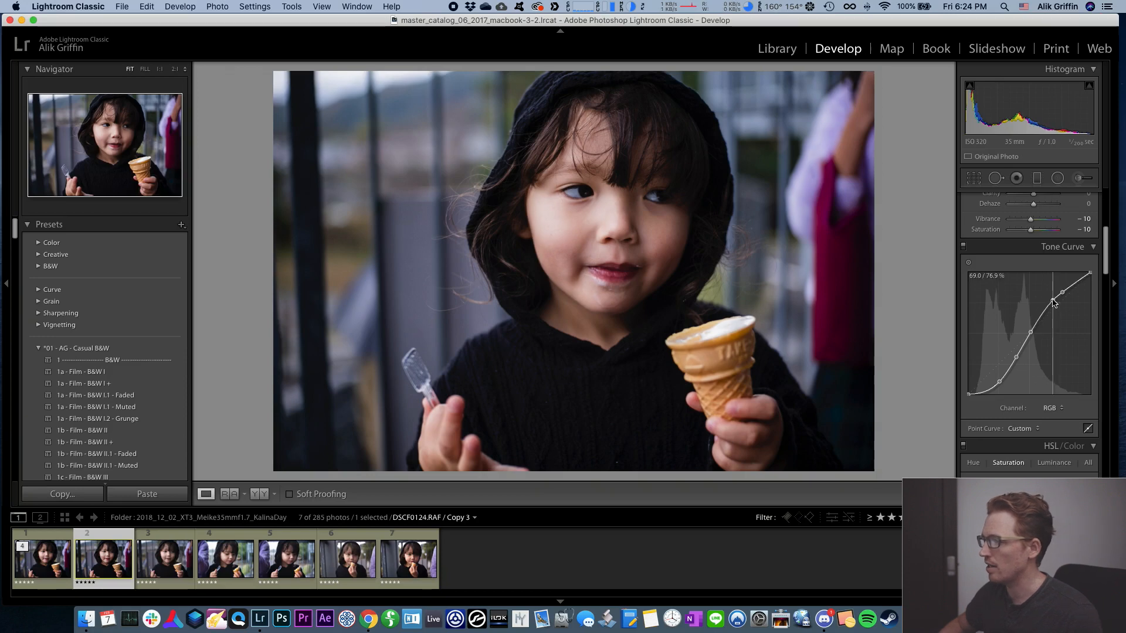
drag(1056, 301, 1048, 309)
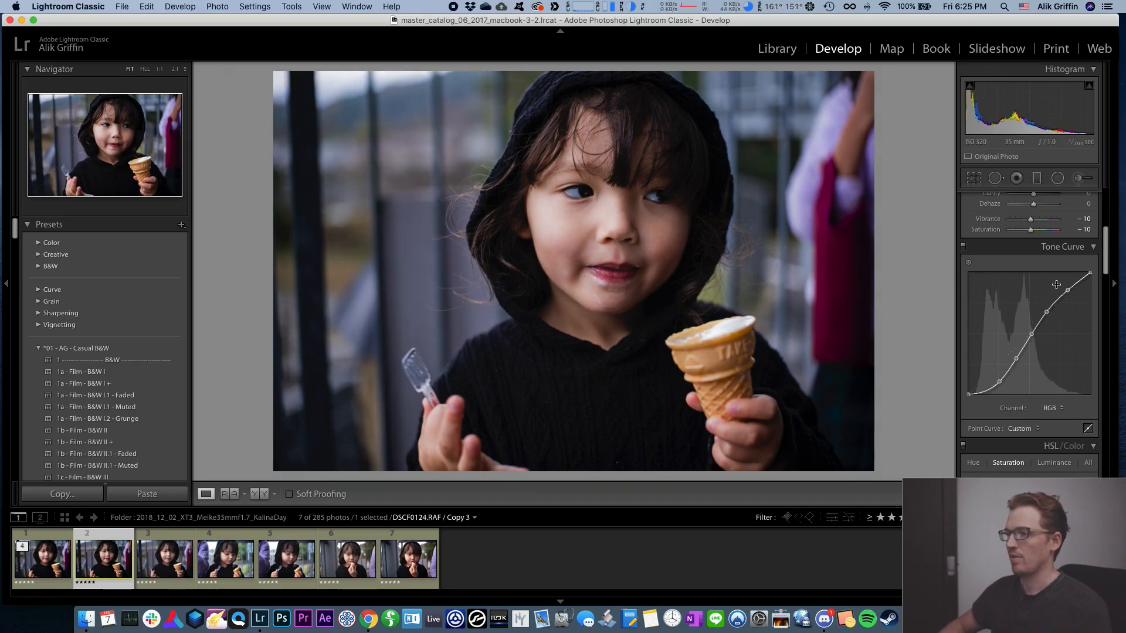
Set both Vibrance and Saturation to −7 on the second photo
scroll(1035, 269, up, 2)
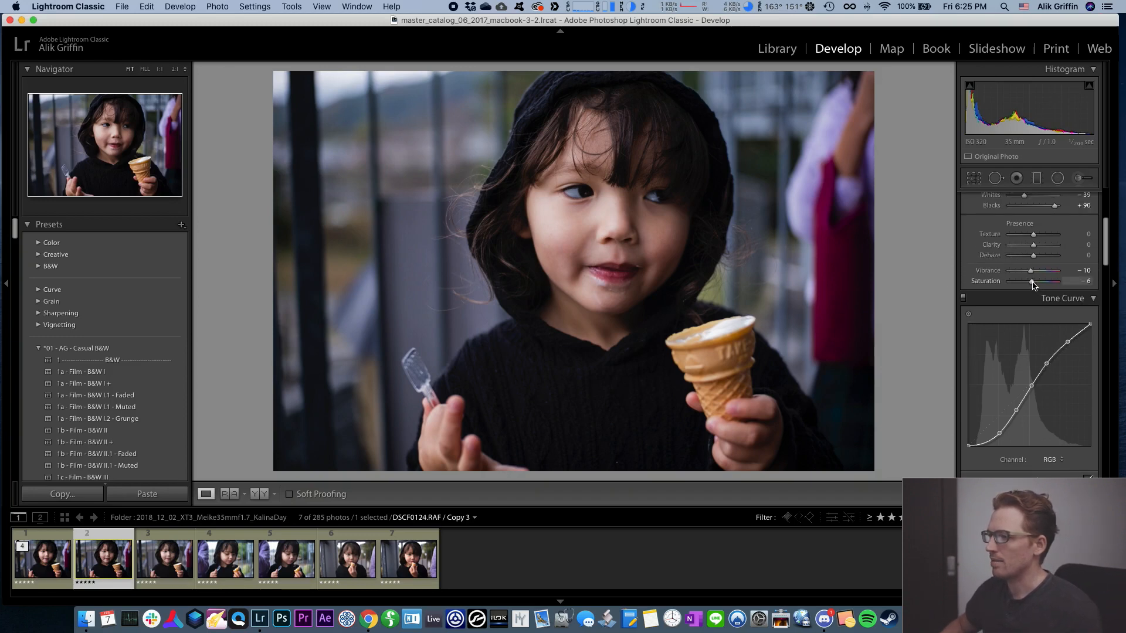
drag(1032, 282, 1030, 282)
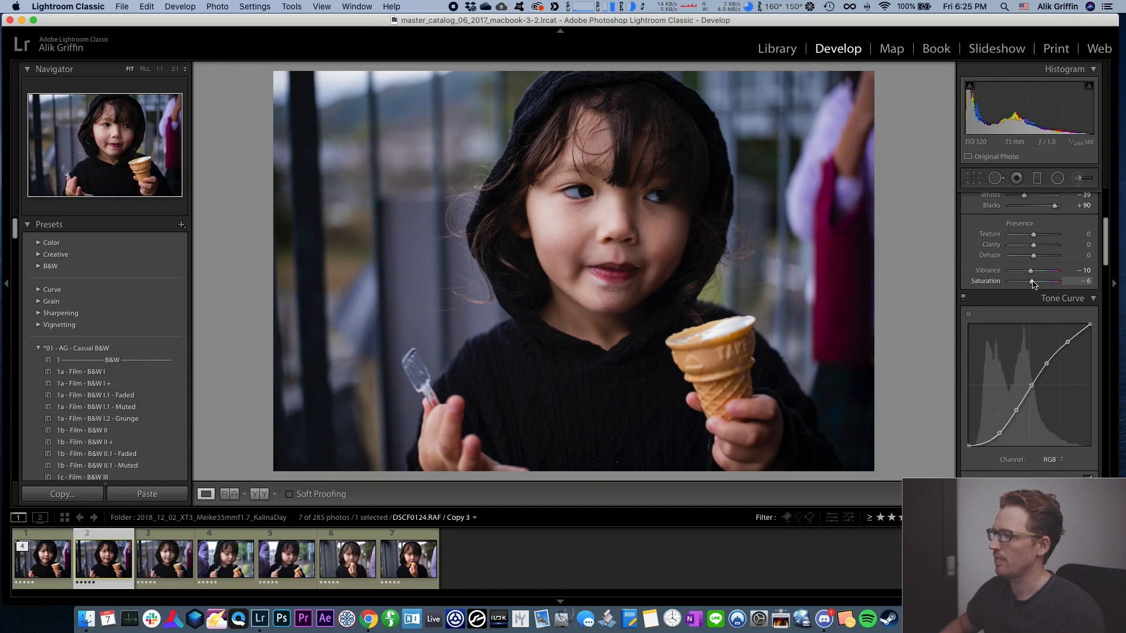
drag(1034, 272, 1031, 282)
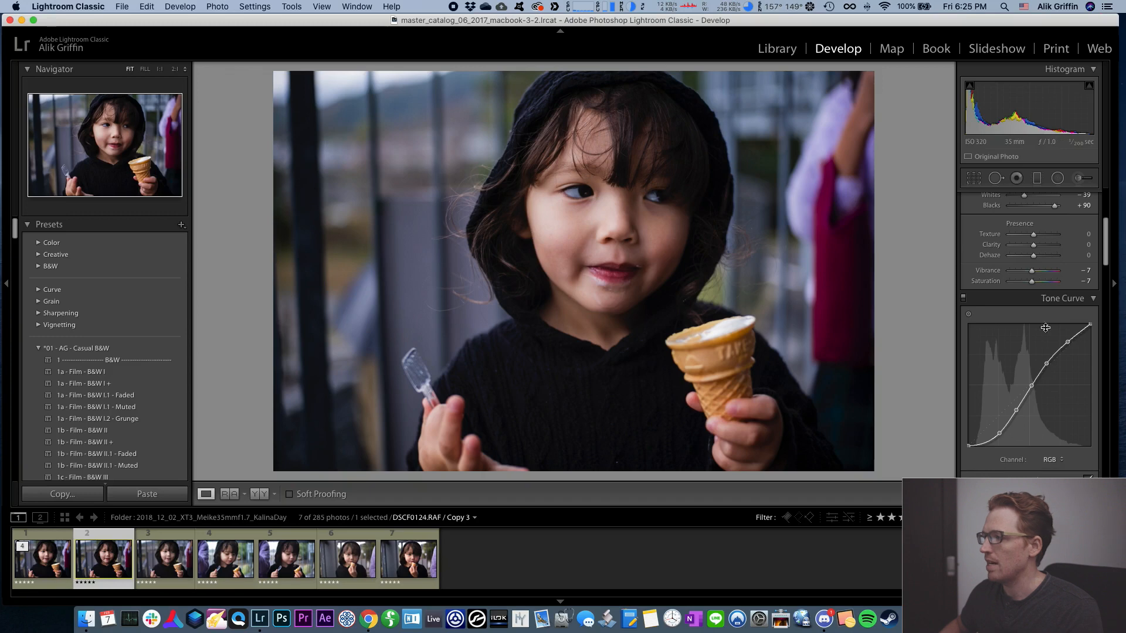
Compare the slider-edited first photo and its basic settings with the tone-curve-edited second photo
click(47, 558)
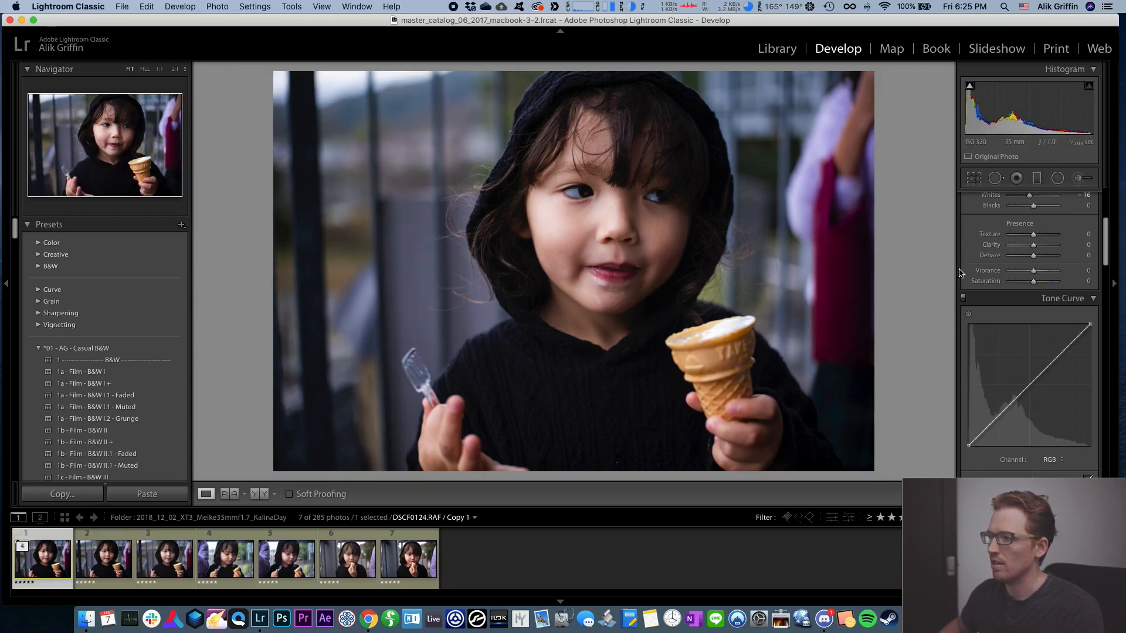
scroll(1002, 252, up, 5)
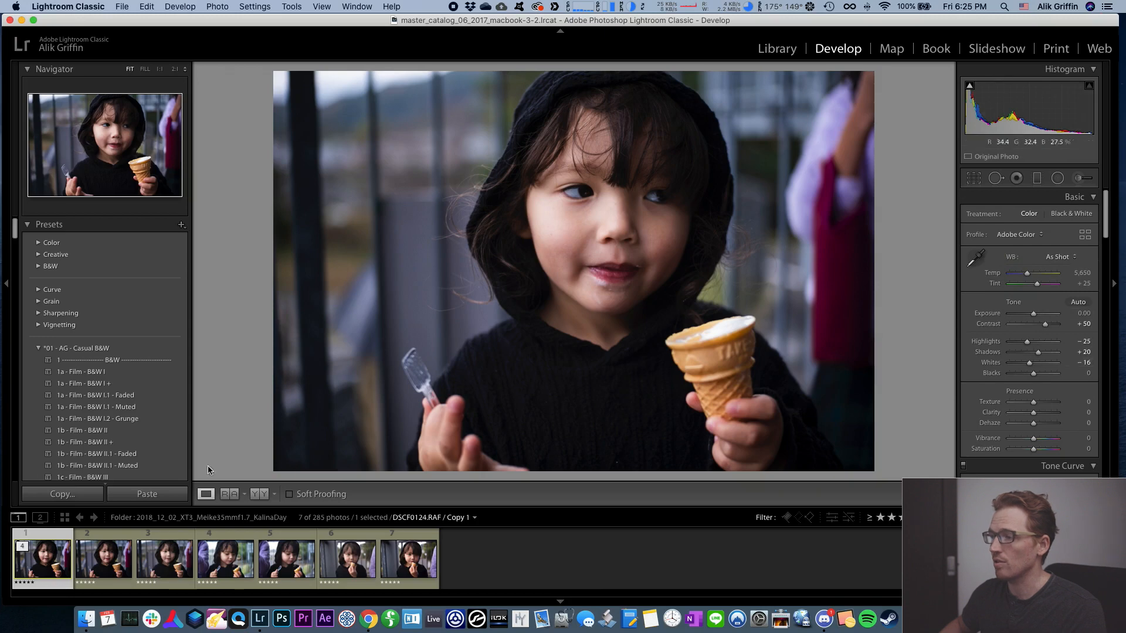
key(Right)
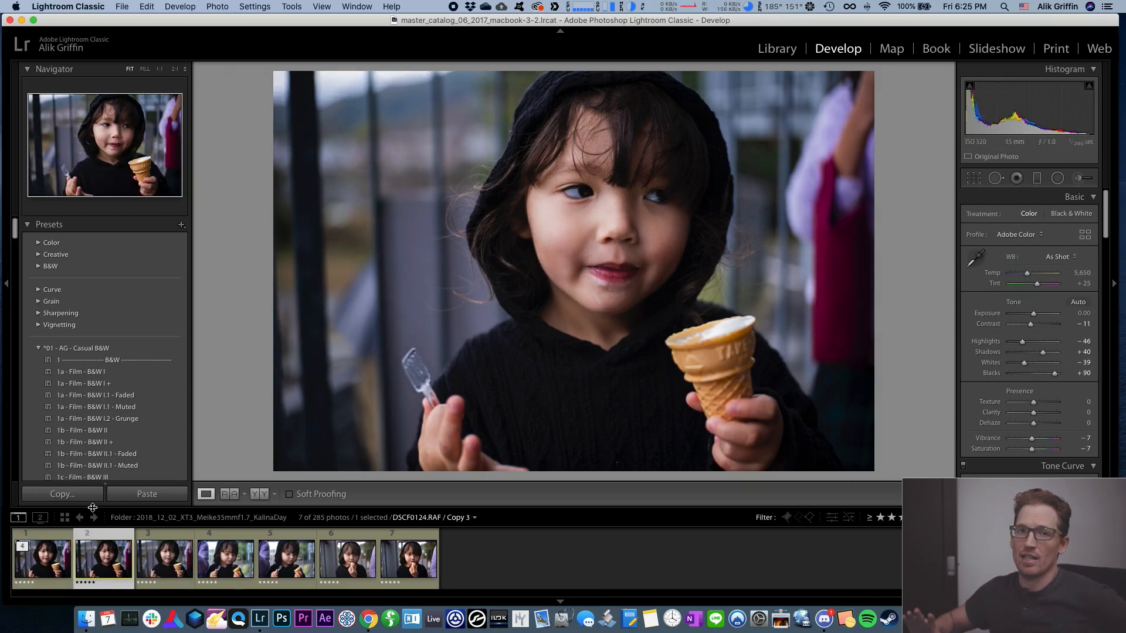
Reset all develop settings of the first photo and return to the second photo
key(Left)
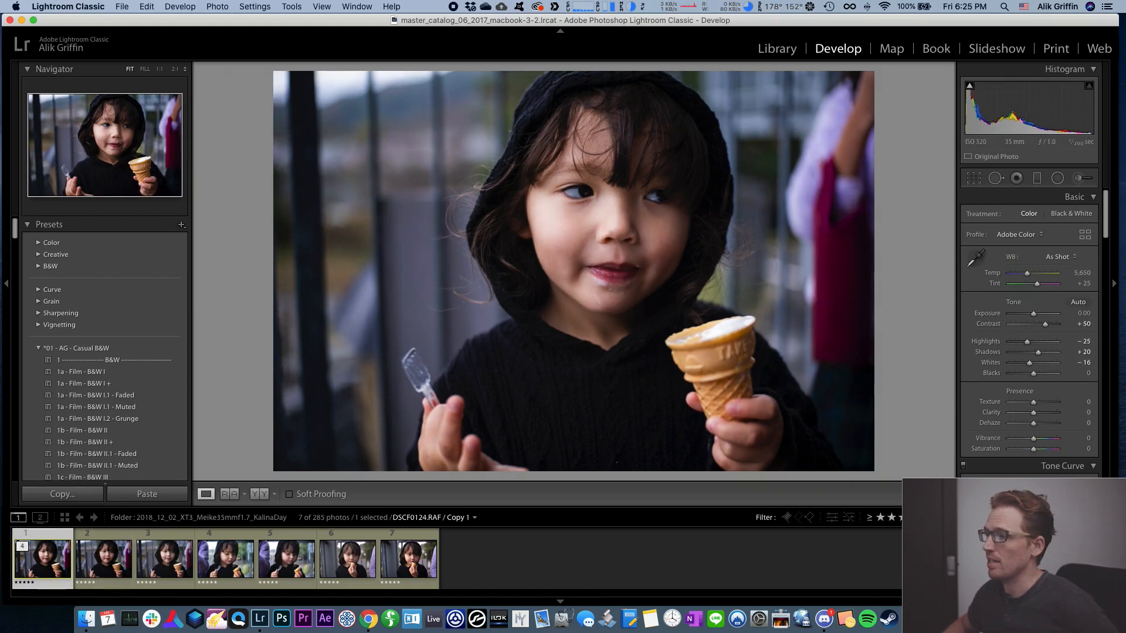
key(super+shift+r)
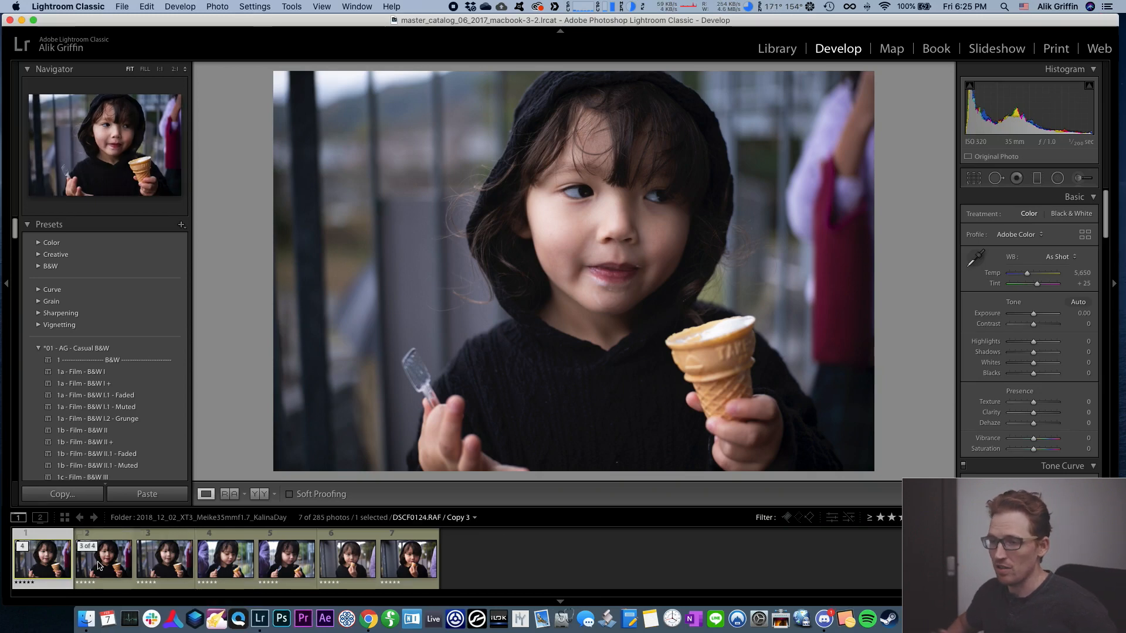
click(98, 565)
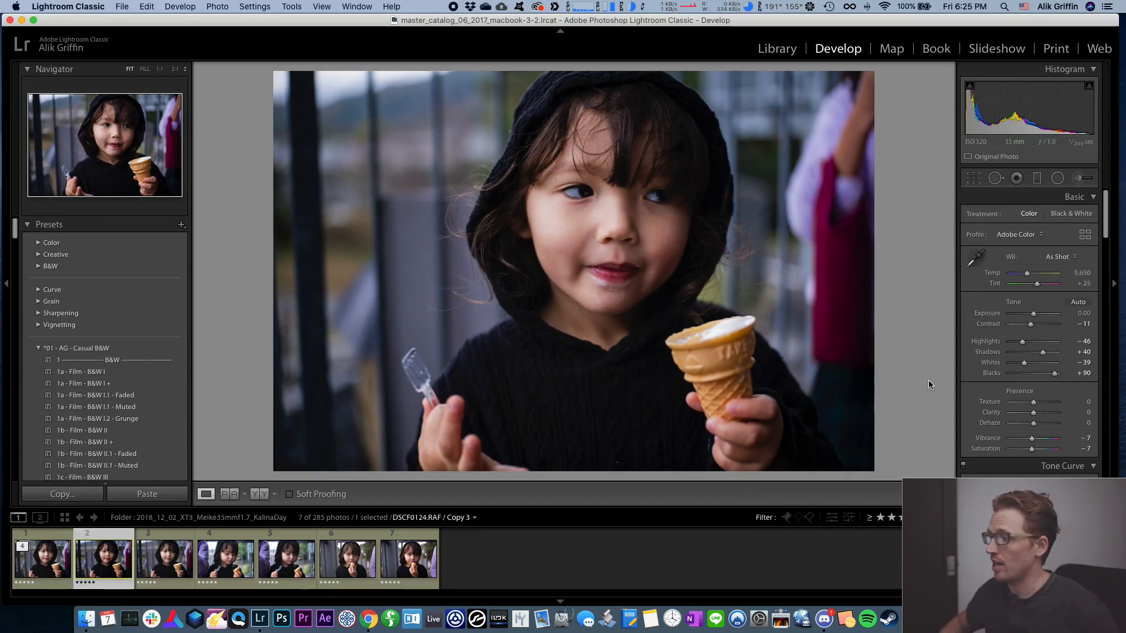
Lift the black point of the second photo's tone curve and add a deep-shadow point beside it to flatten the darkest tones
scroll(1000, 370, down, 5)
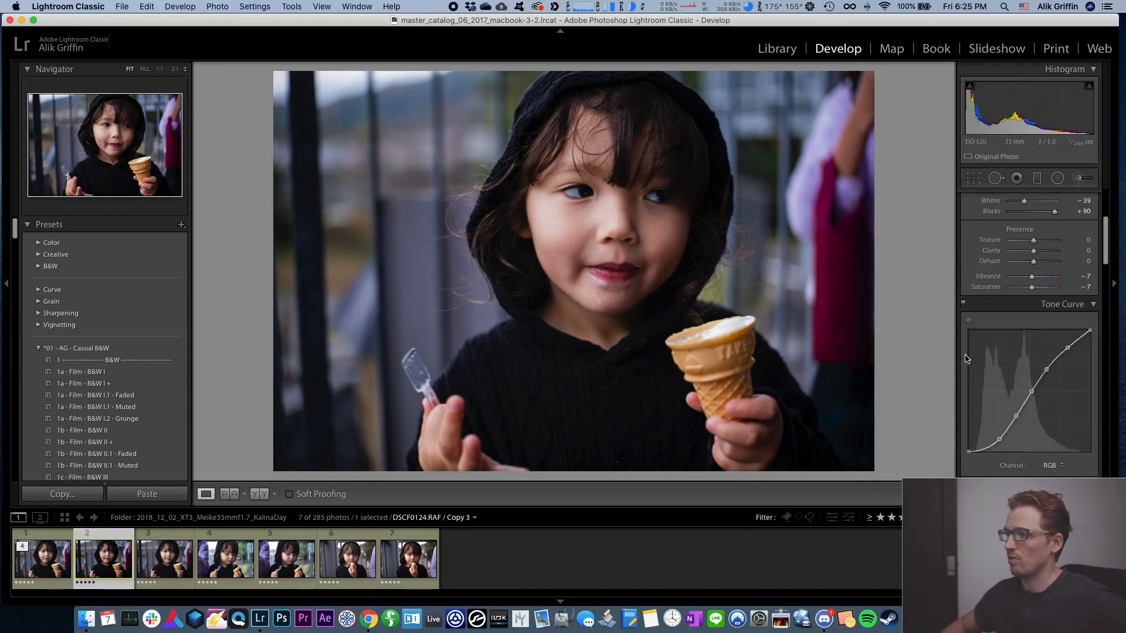
scroll(989, 362, up, 3)
scroll(986, 358, down, 2)
scroll(985, 358, down, 2)
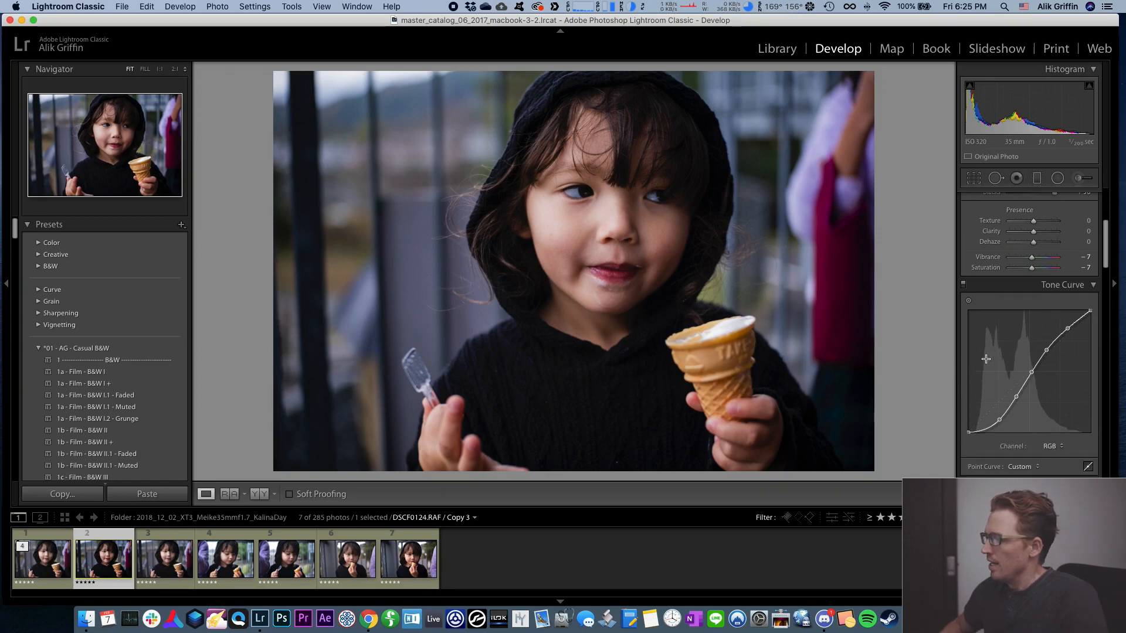
scroll(965, 334, down, 1)
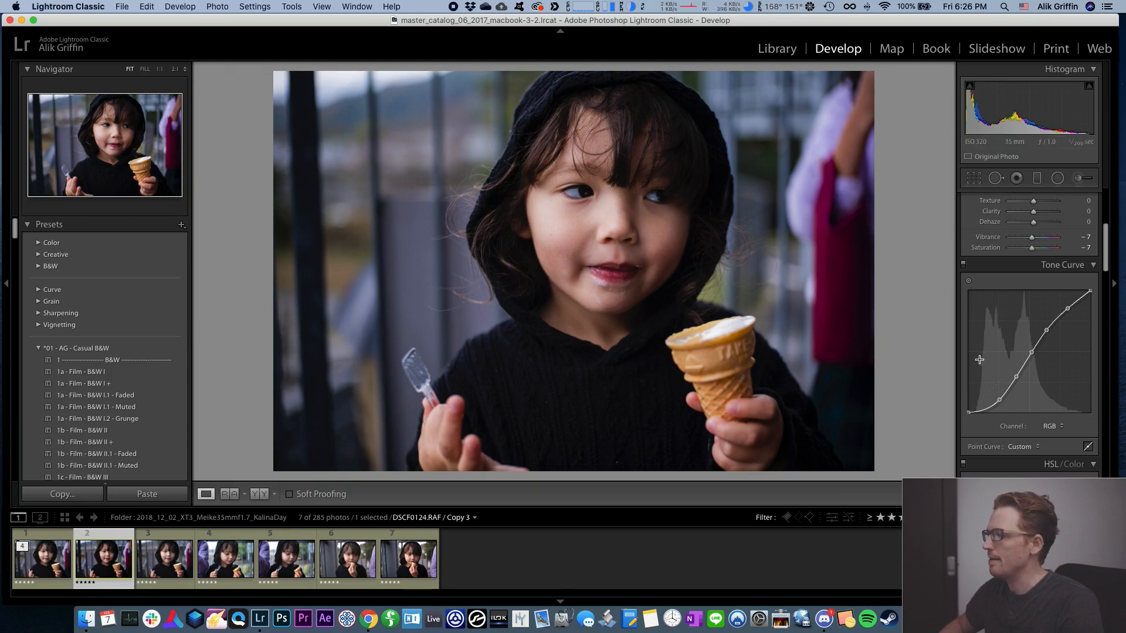
drag(999, 399, 1019, 371)
drag(969, 411, 985, 398)
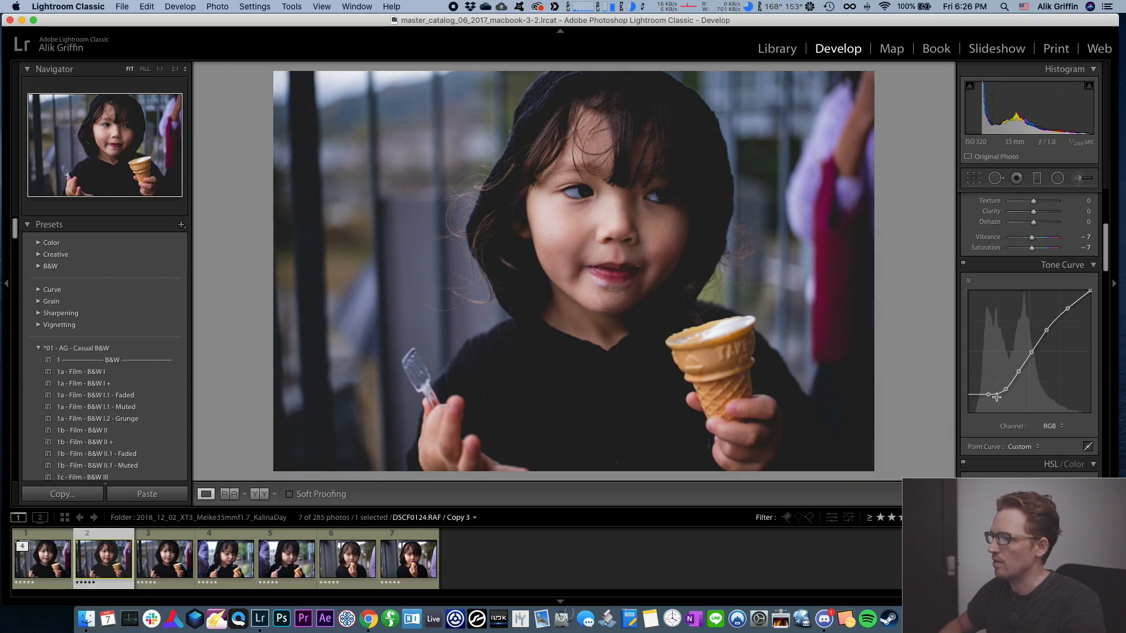
Lower the lifted blacks slightly and remove the extra deep-shadow point so the curve rises smoothly from the black point
drag(1005, 390, 989, 403)
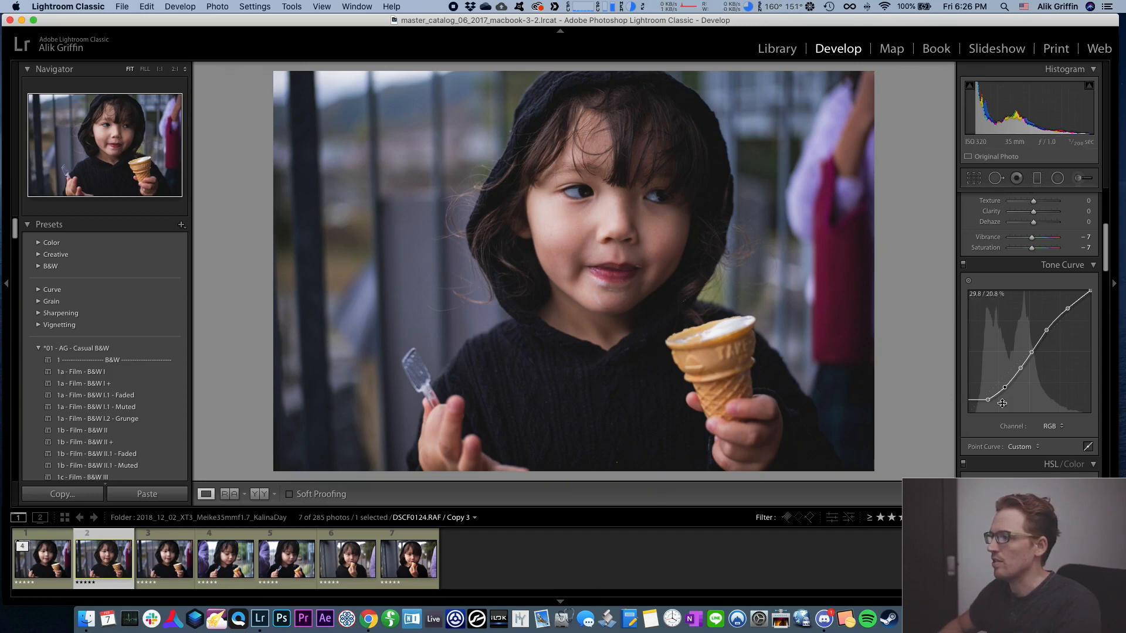
drag(988, 399, 988, 397)
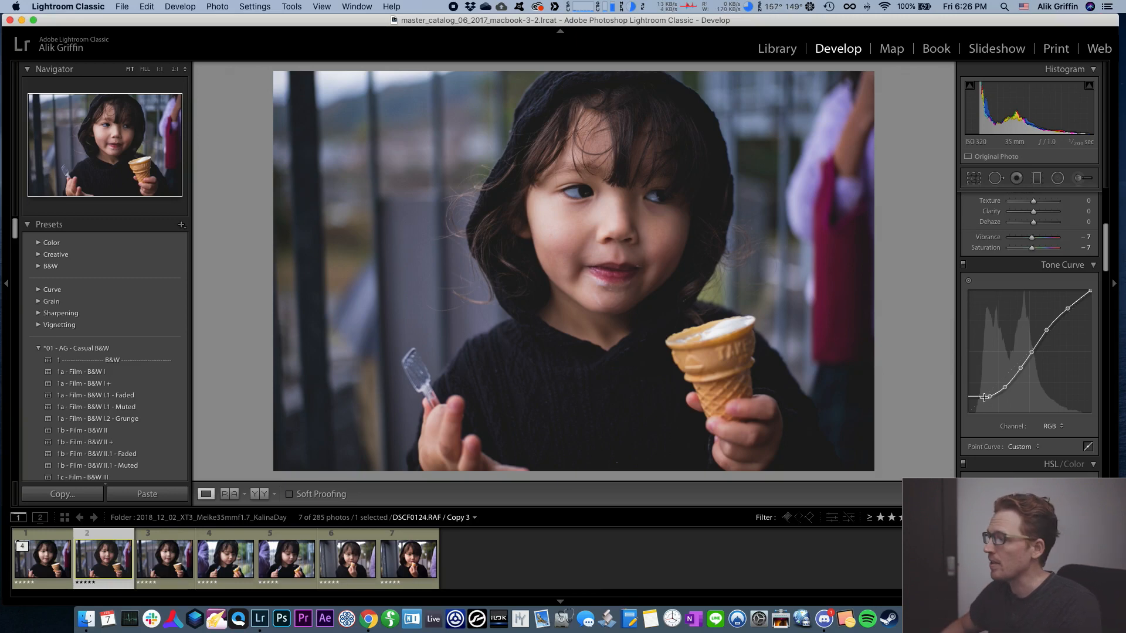
drag(992, 399, 959, 403)
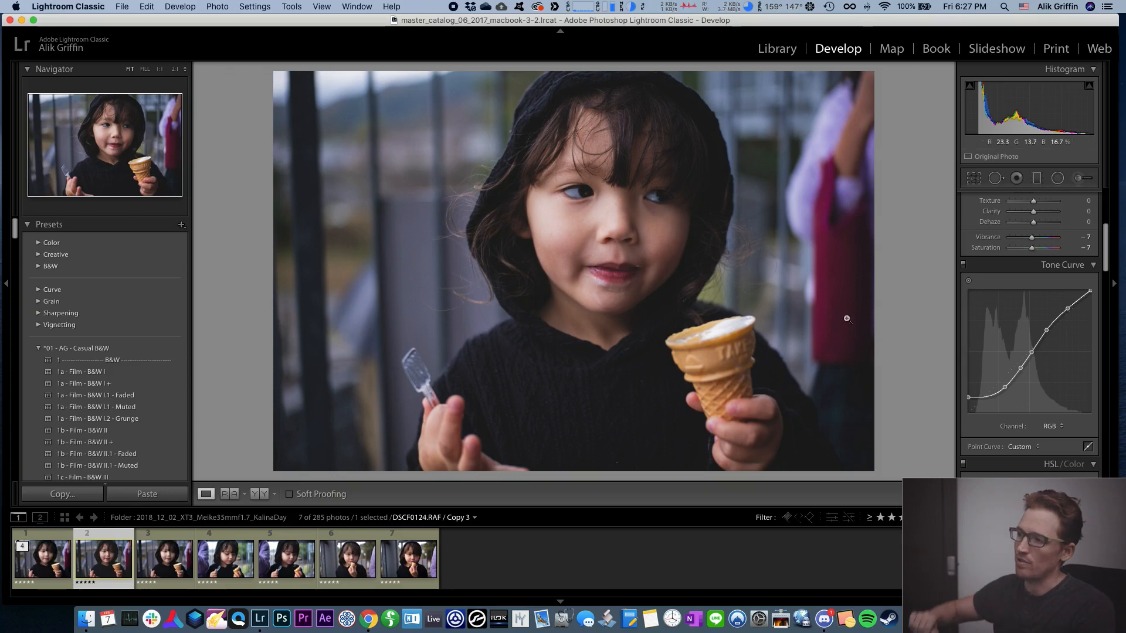
Lower the shadow point slightly and pull the white point down a little to fade the brightest highlights
drag(1004, 386, 968, 400)
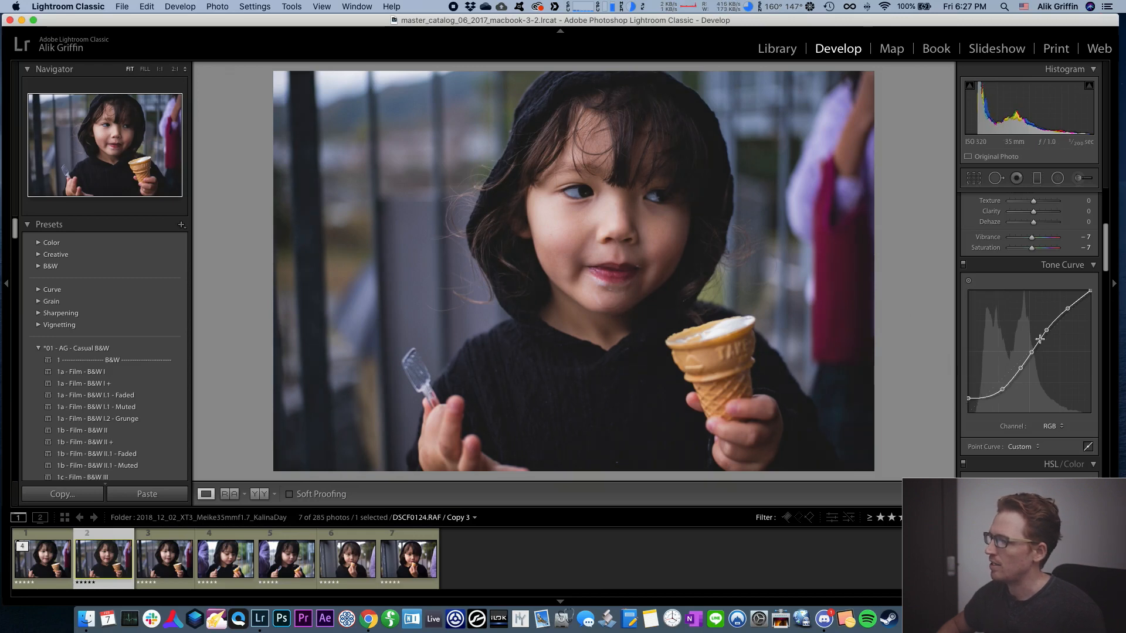
drag(1090, 292, 1093, 296)
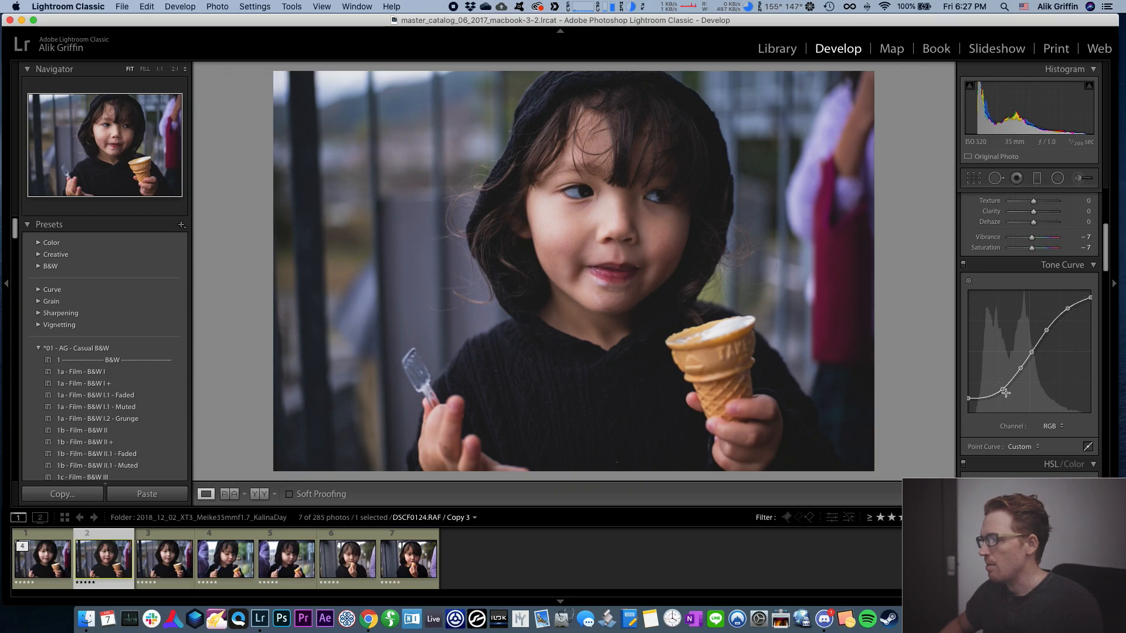
drag(1003, 389, 1003, 391)
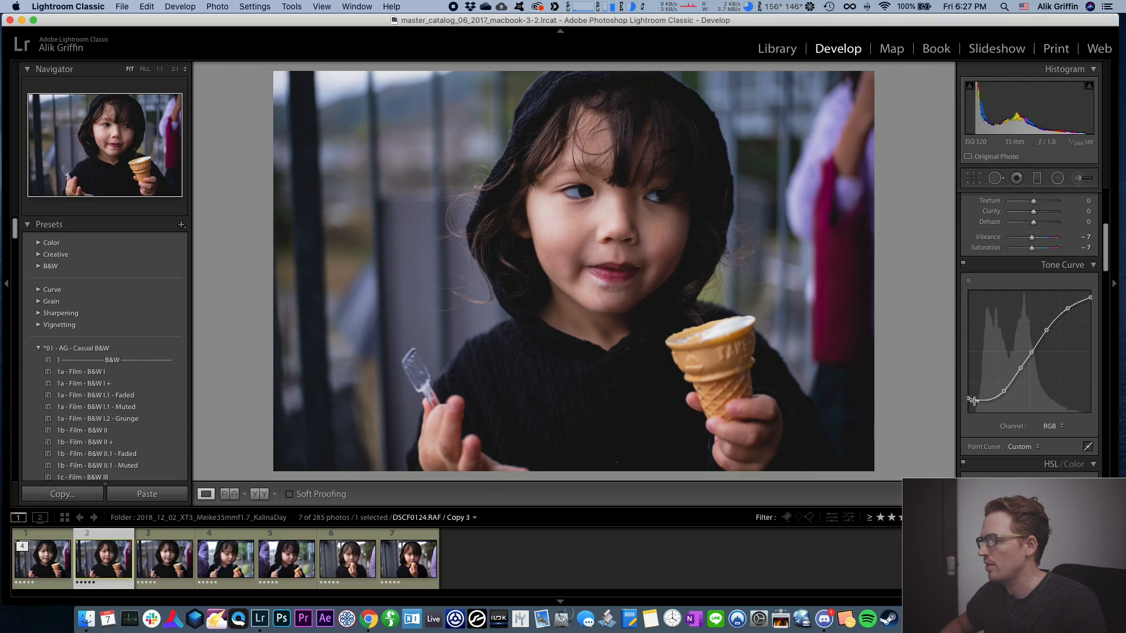
Try a higher black point with a dipped shadow point on the curve, and bring both back to a gentle matte fade
drag(1004, 391, 968, 391)
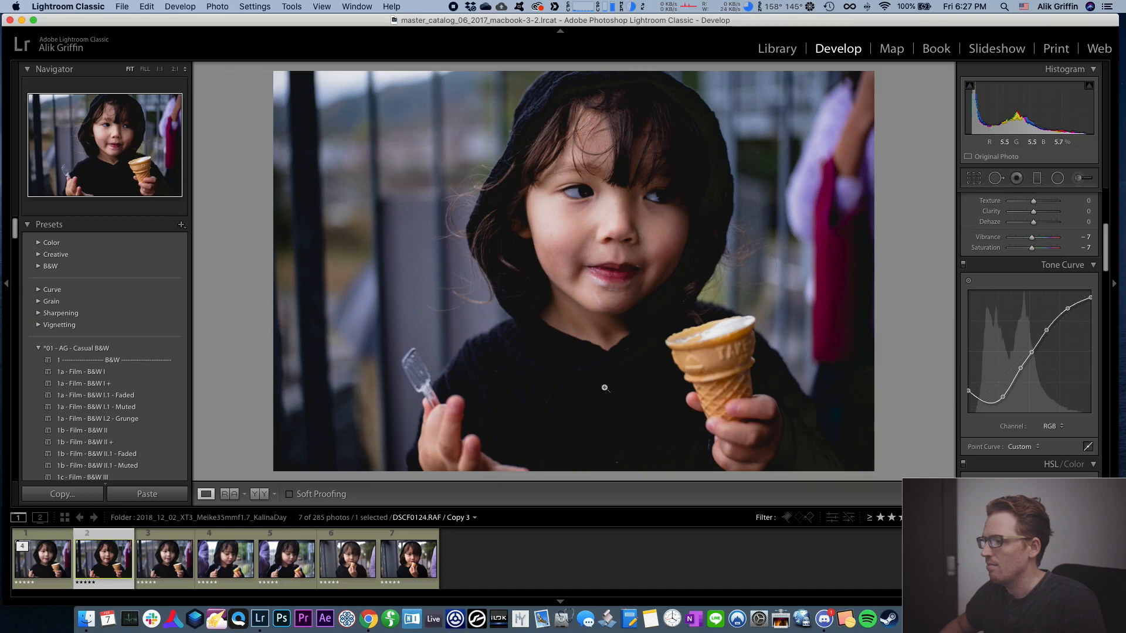
drag(967, 391, 999, 390)
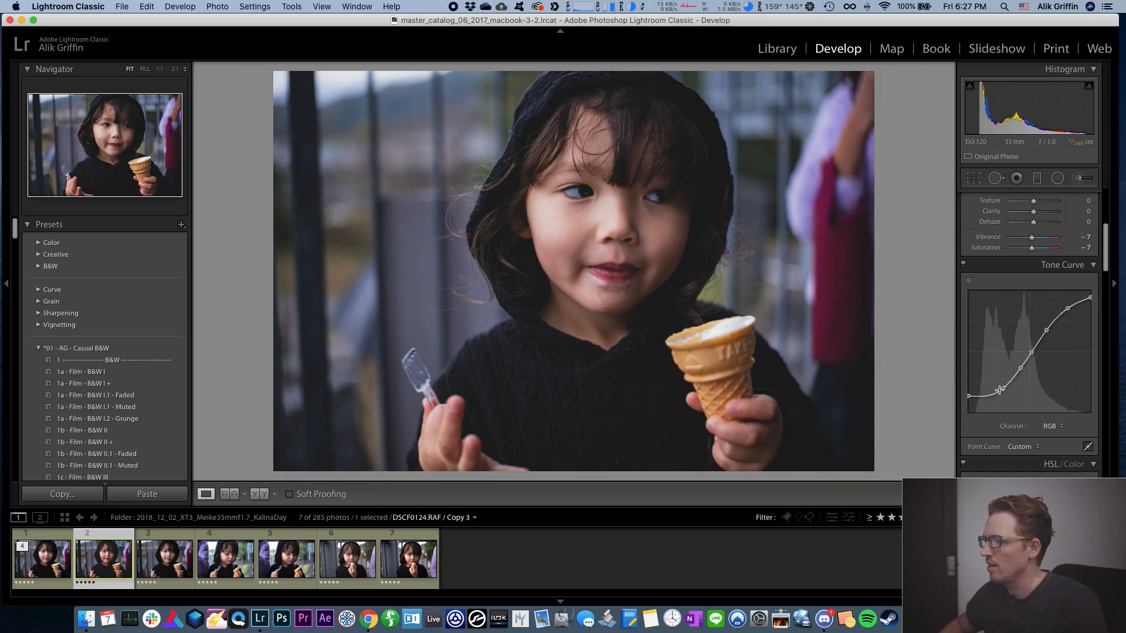
drag(968, 395, 967, 401)
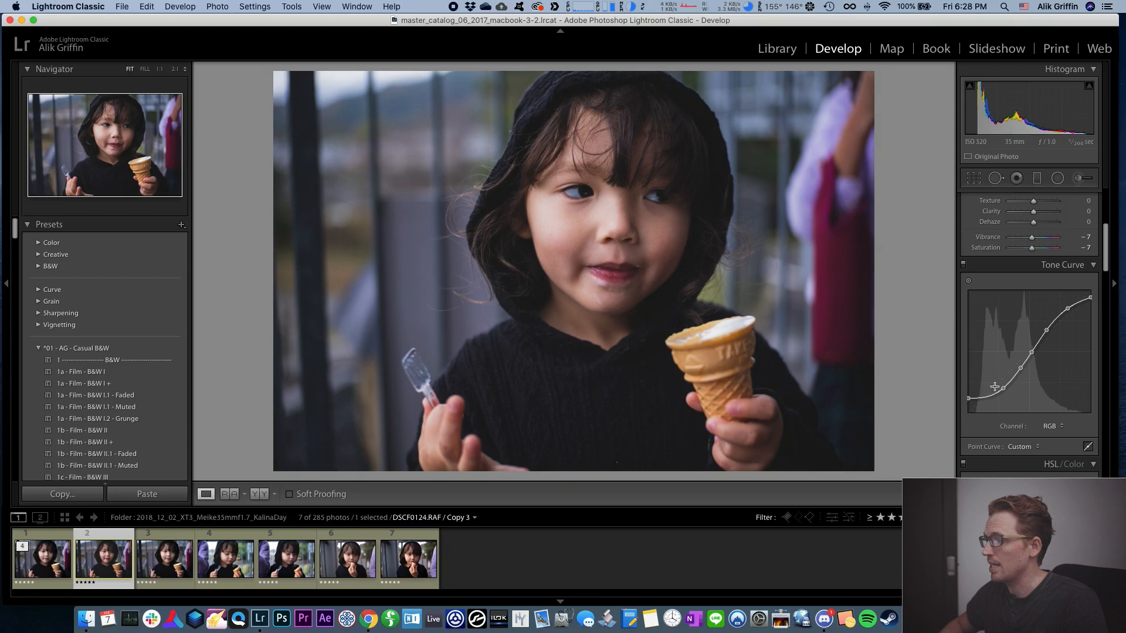
Reduce the matte fade by lowering the black point near the curve's base and pulling the shadow and lower-midtone points down
mouse_move(1003, 388)
mouse_down()
mouse_move(971, 408)
mouse_move(1018, 374)
mouse_up()
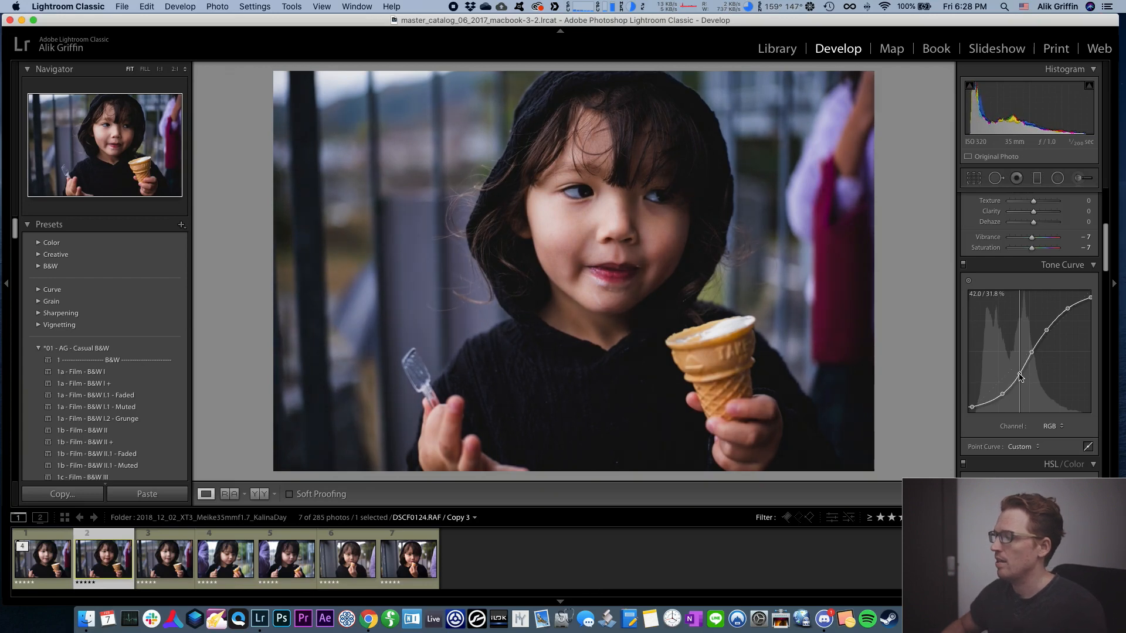
drag(1002, 395, 1002, 396)
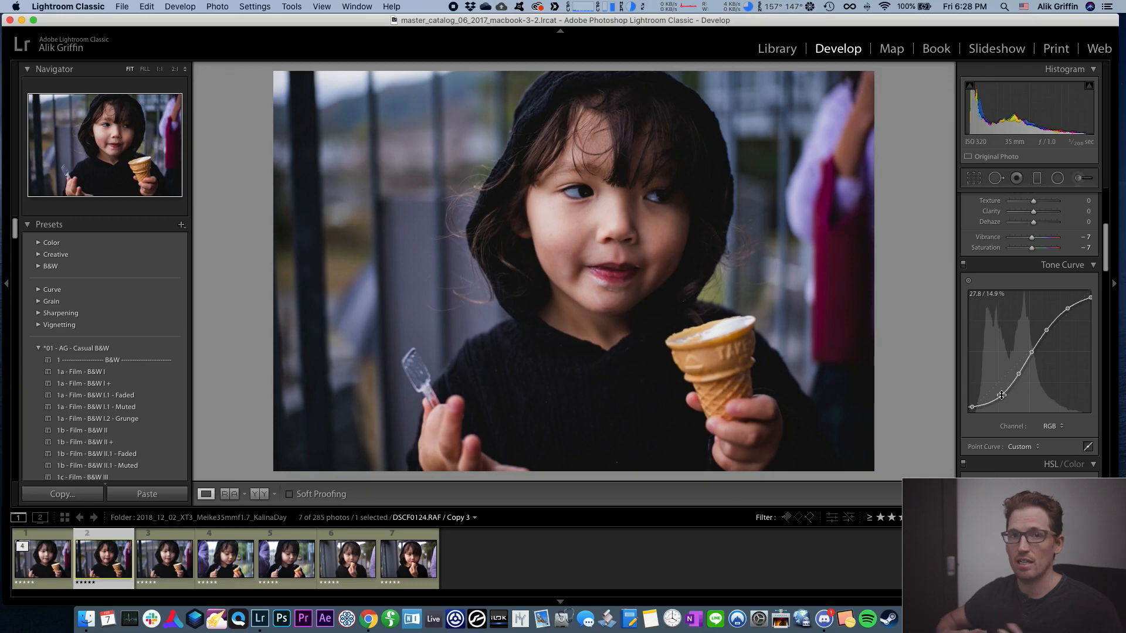